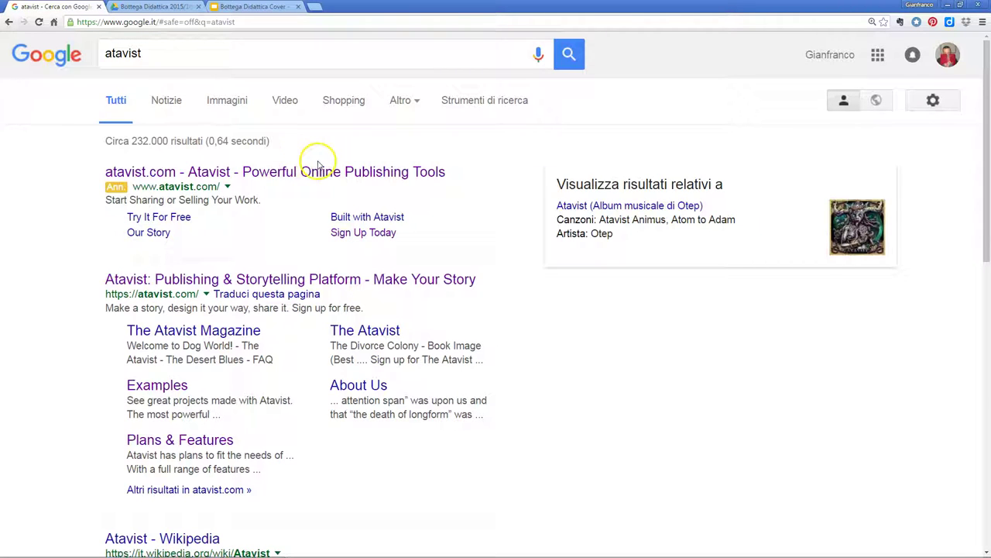
- Open the Atavist website from the search results and sign in with the account email and password
click(203, 284)
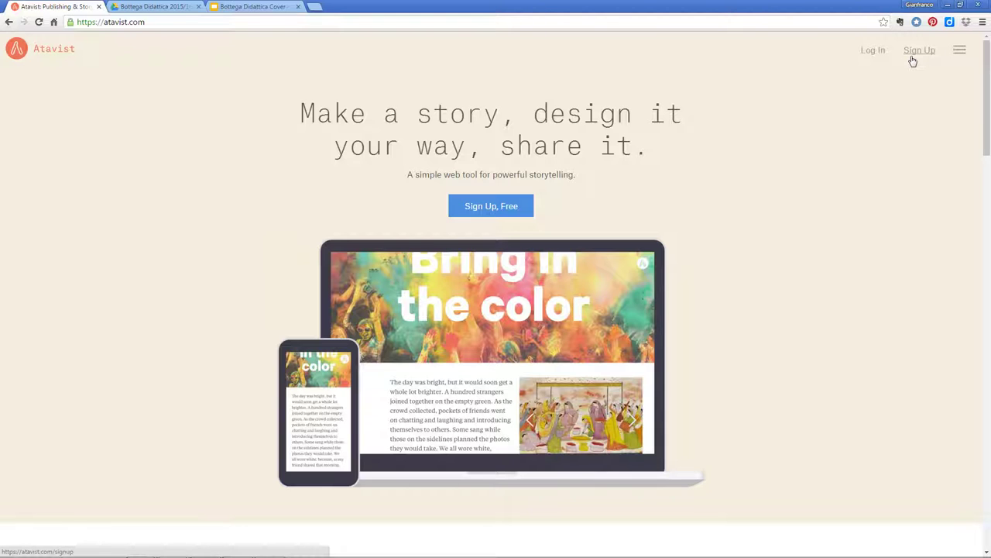
click(883, 52)
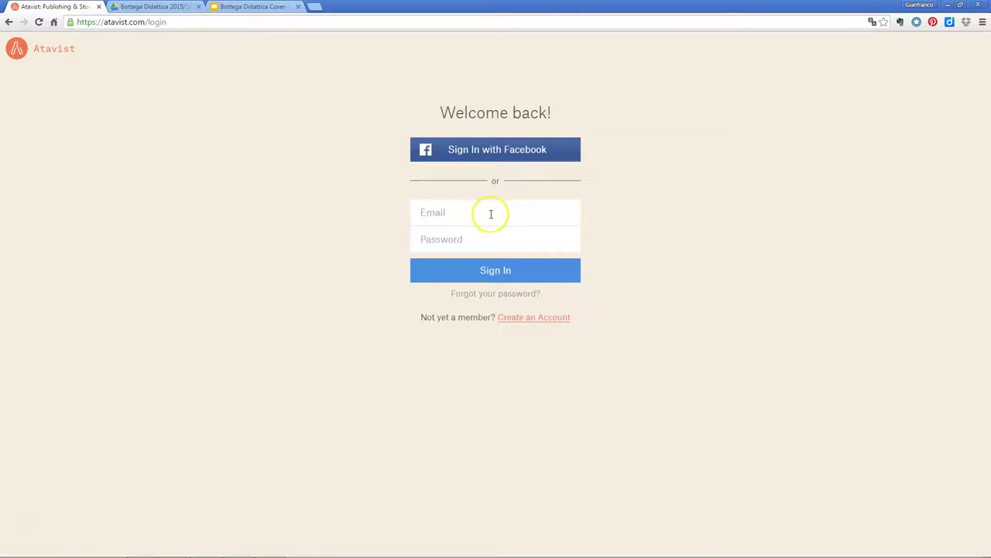
click(491, 214)
click(491, 230)
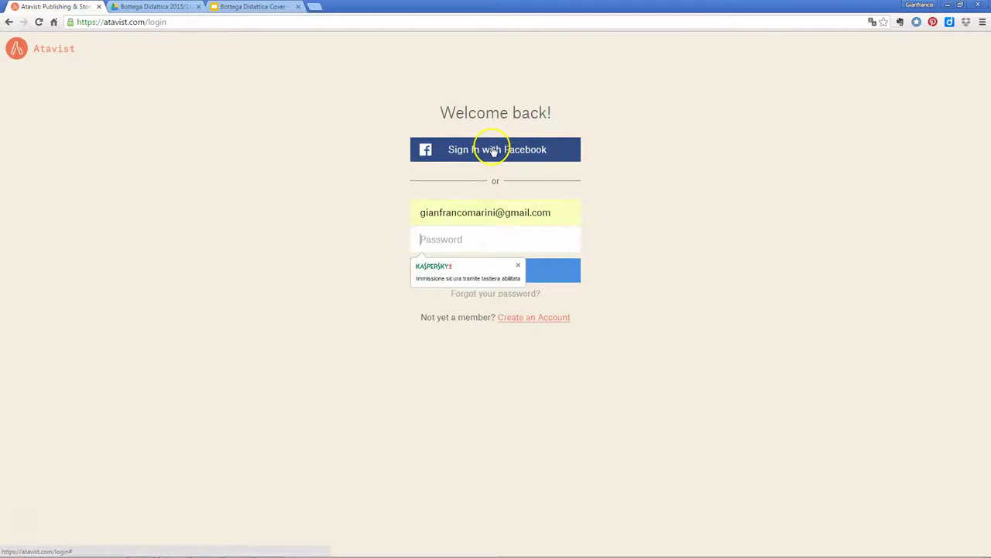
text(*)
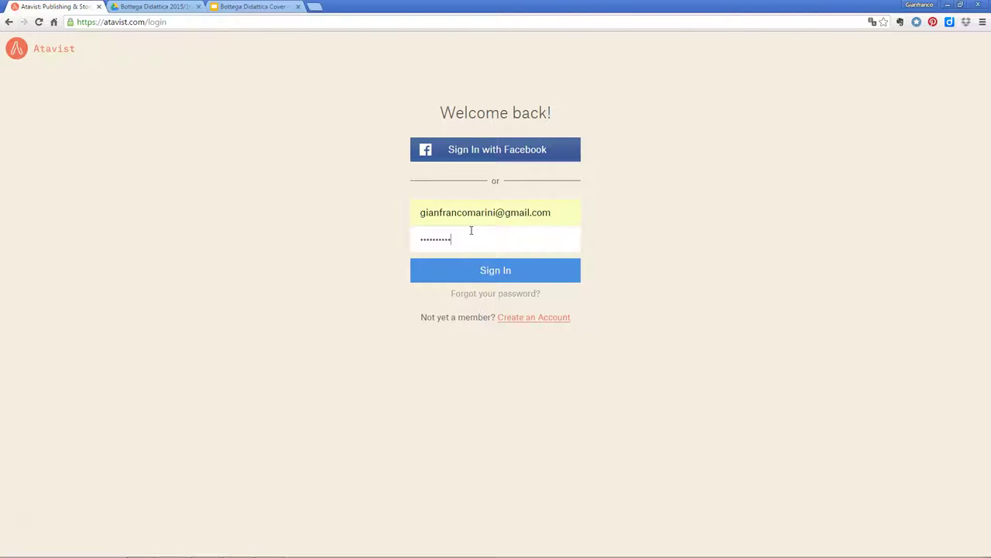
click(440, 272)
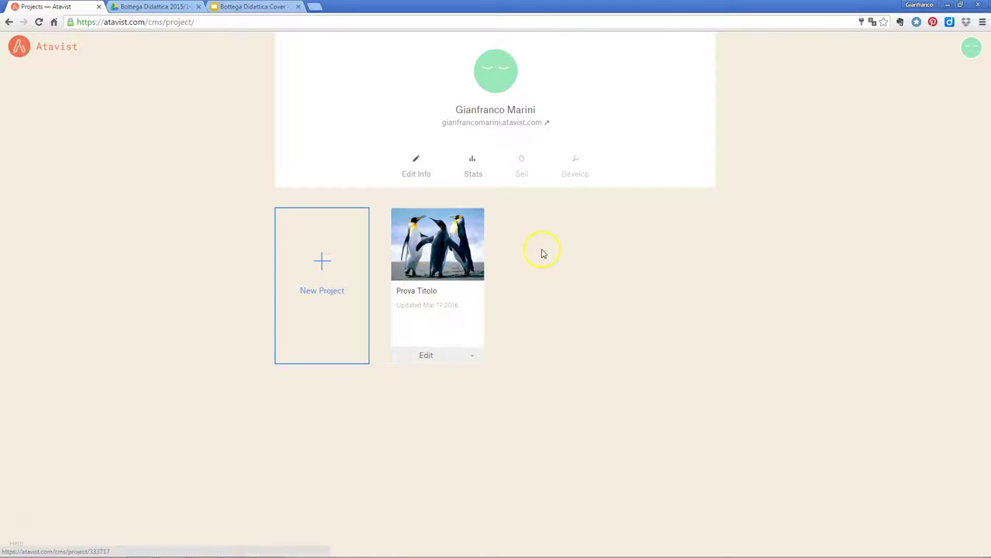
- Review the profile's Info settings, including avatar, subdomain and custom domain options, and return to the projects page
click(974, 50)
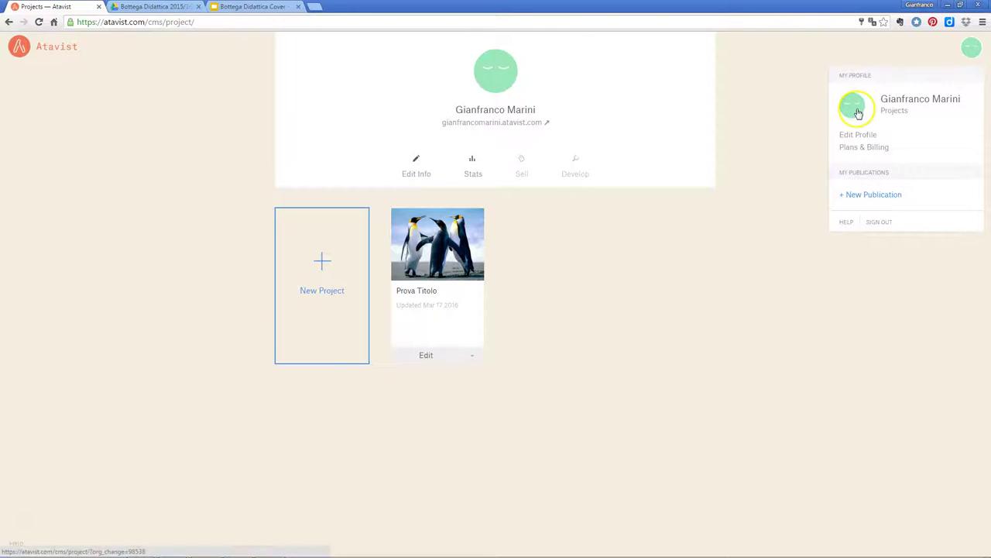
click(858, 136)
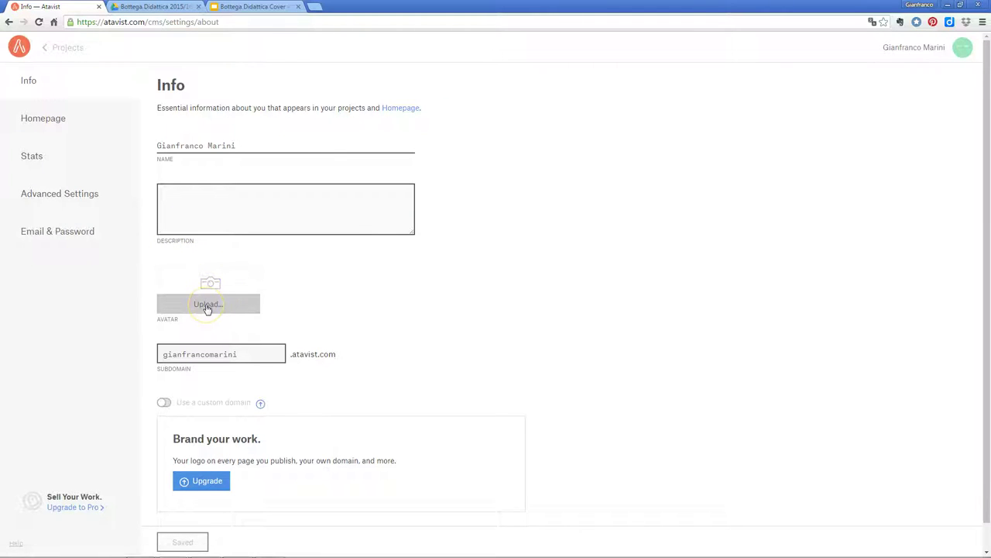
drag(241, 354, 286, 375)
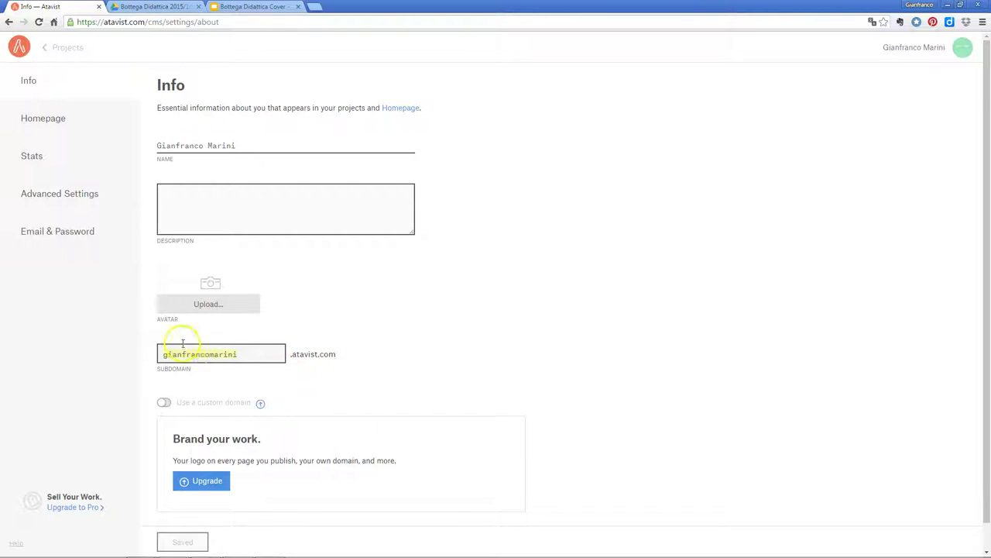
scroll(244, 330, down, 1)
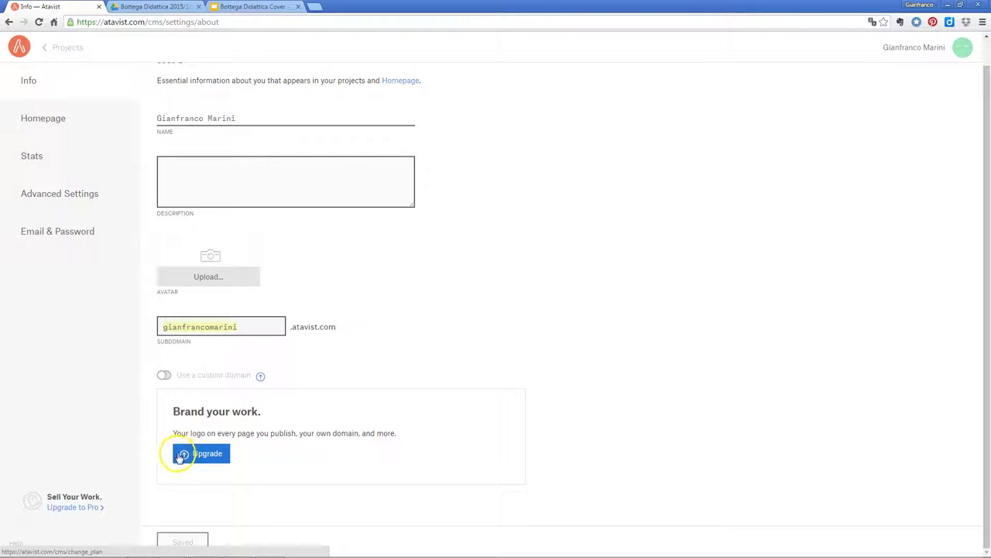
click(23, 52)
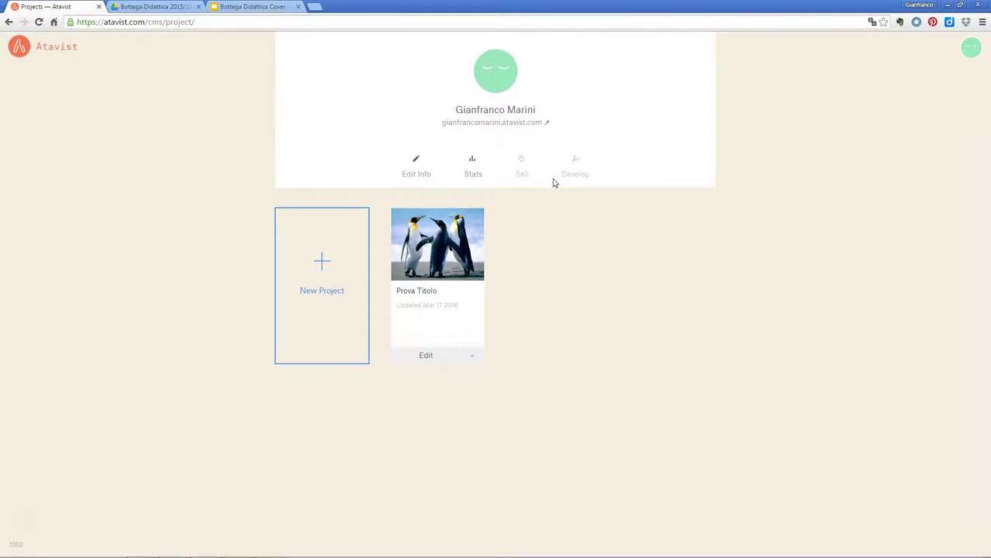
- Compare the features and prices of the Creative, Pro, Team, Business and Enterprise plans on the Atavist plans page
click(554, 181)
scroll(215, 421, up, 3)
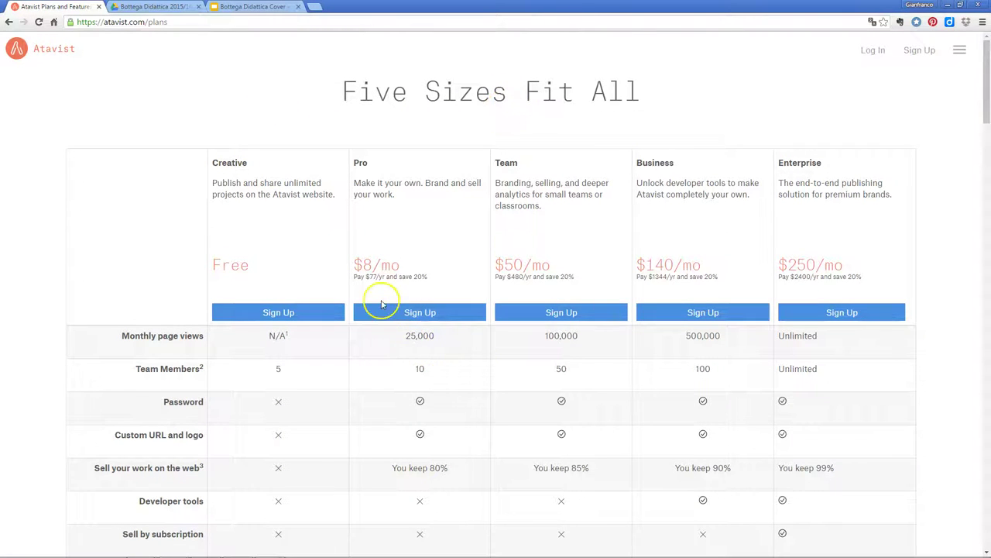
scroll(381, 304, down, 1)
scroll(211, 163, down, 1)
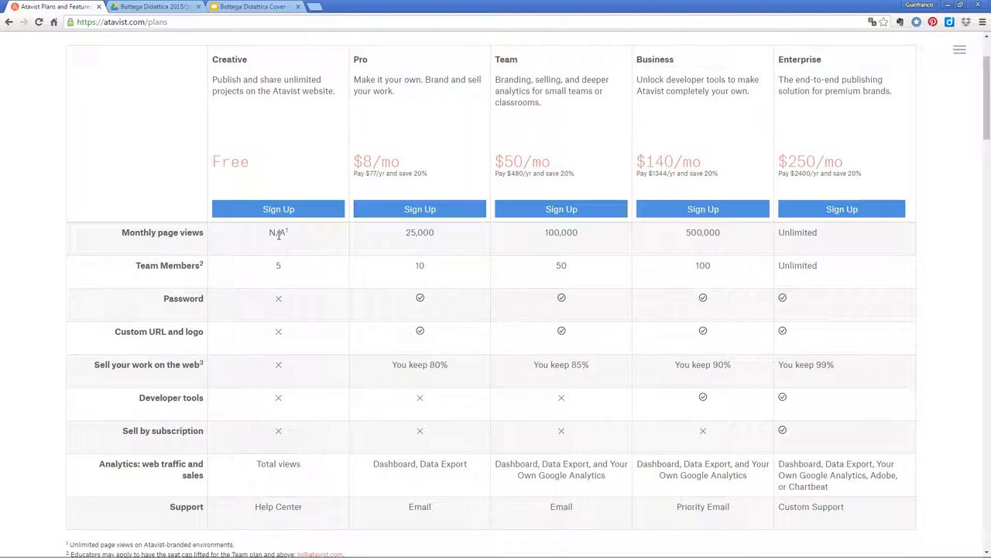
click(275, 270)
scroll(275, 270, down, 1)
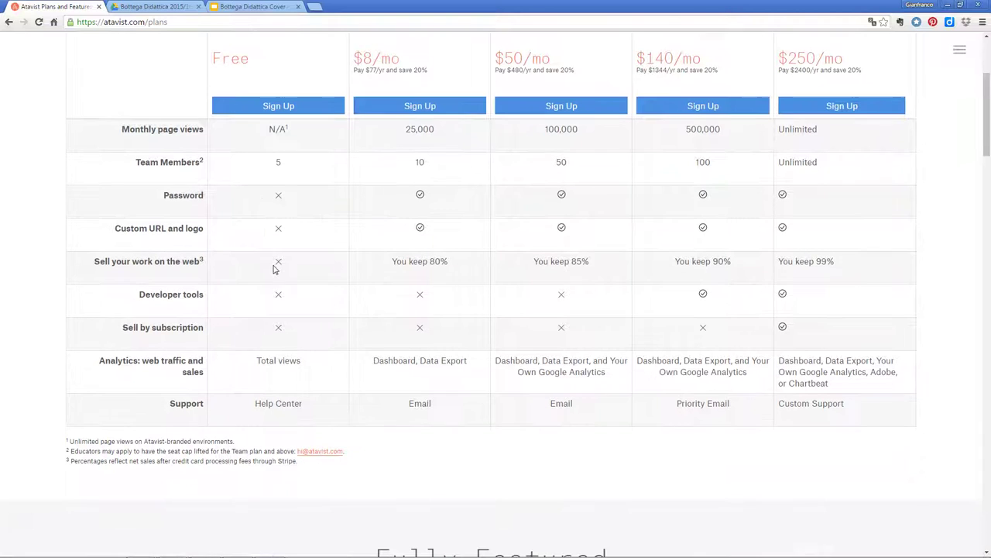
click(109, 364)
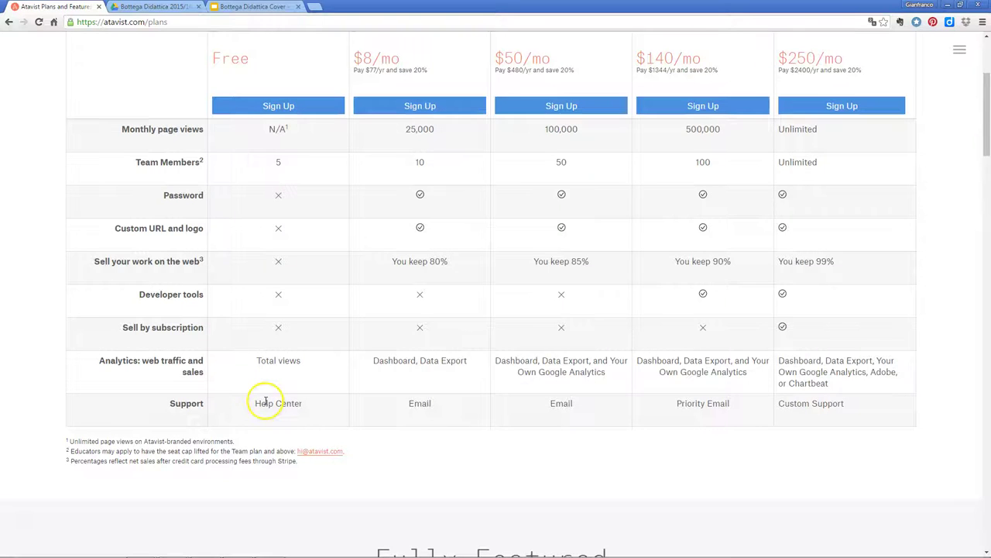
scroll(261, 403, up, 2)
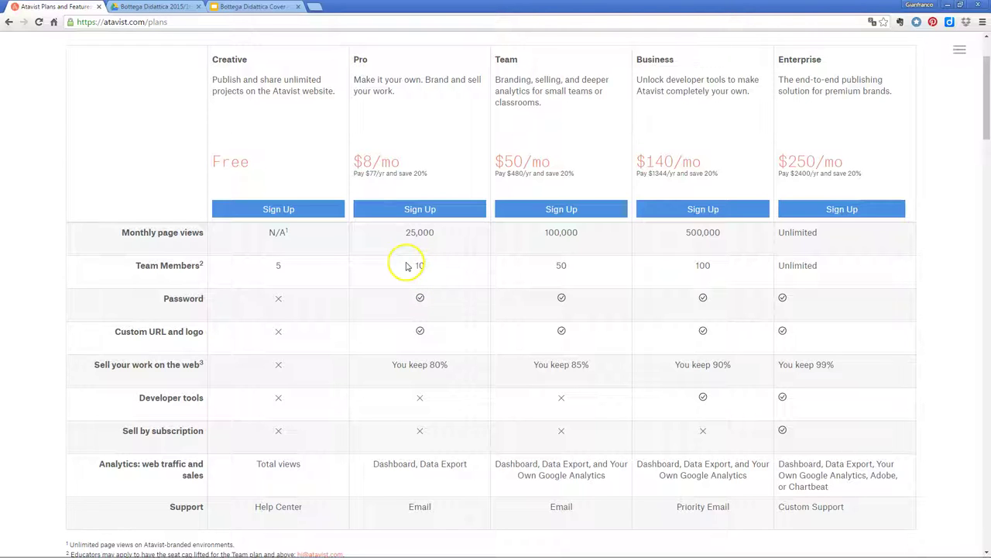
scroll(421, 341, up, 2)
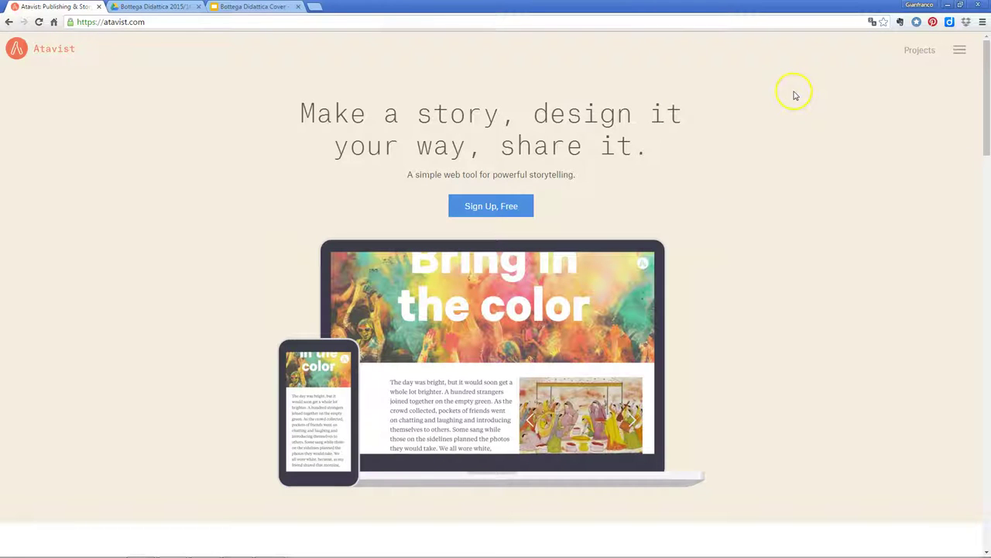
- Go to the Atavist examples and open the staff pick "Jerusalem, Spring 2015: What Is Normal Here?"
click(960, 52)
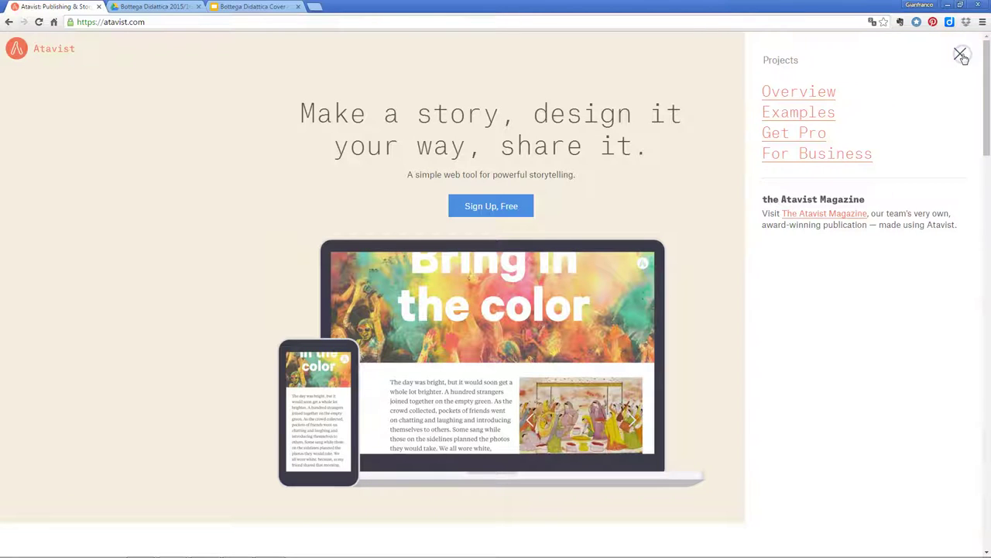
click(808, 116)
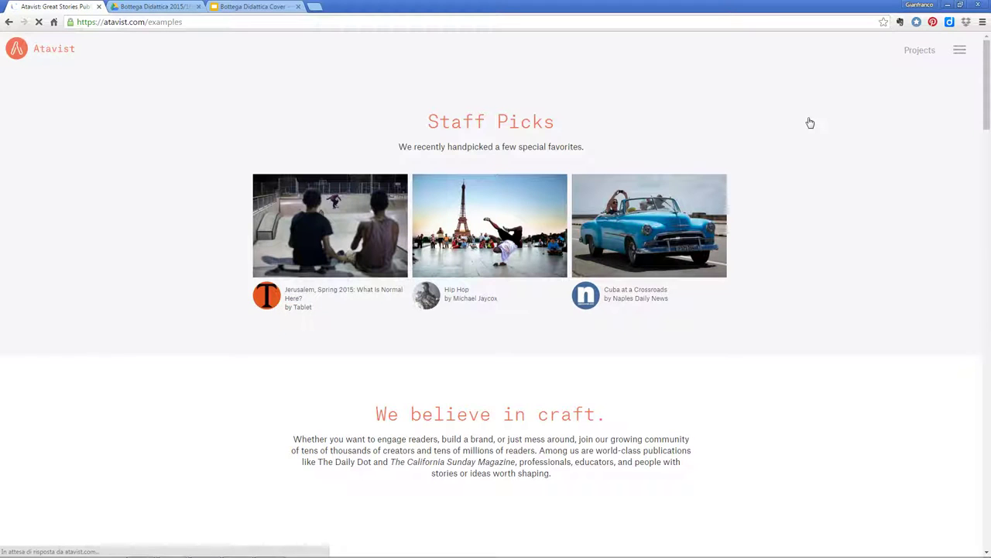
click(301, 269)
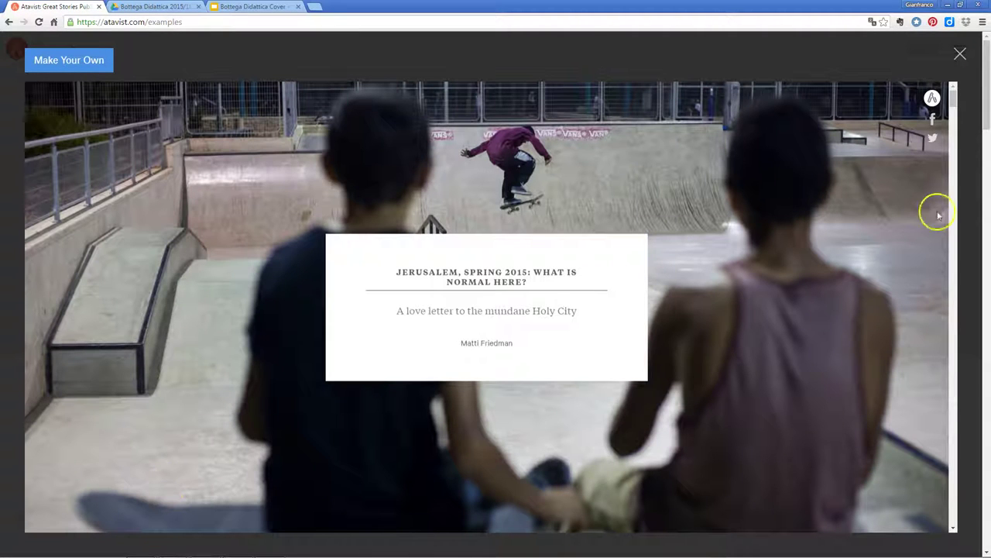
- Browse the example story's images, text, links and quotes, briefly play its embedded audio, and close the story
drag(955, 98, 956, 146)
drag(956, 147, 958, 254)
click(694, 162)
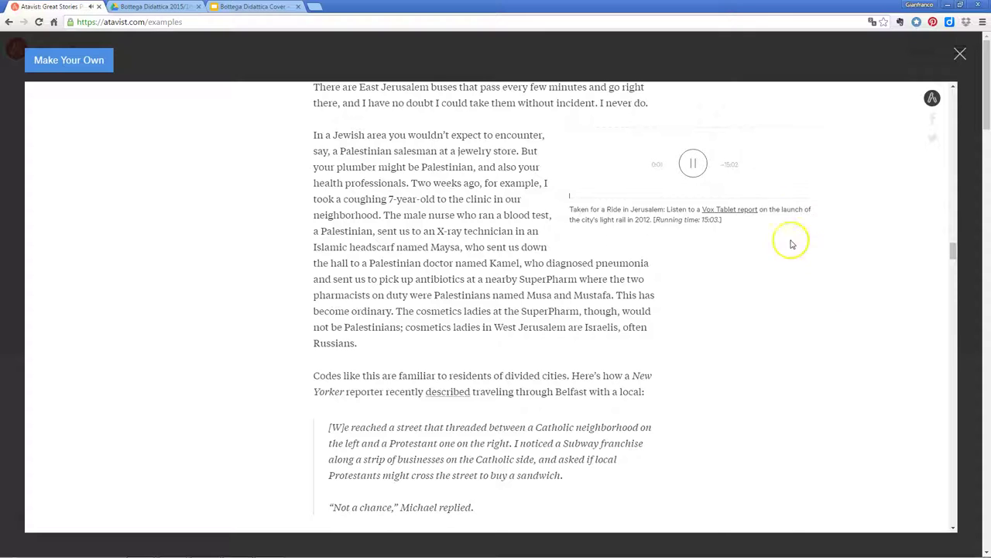
click(695, 167)
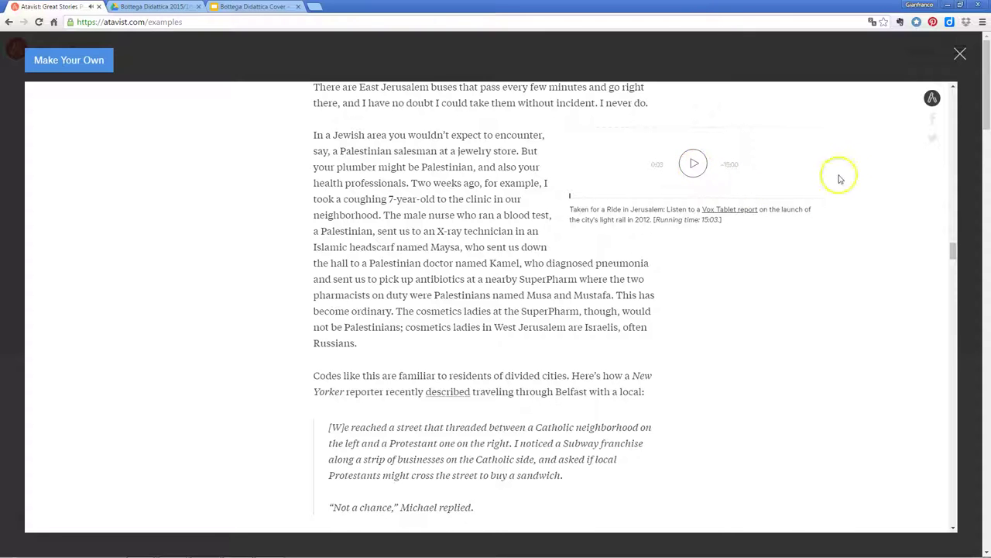
drag(953, 248, 952, 267)
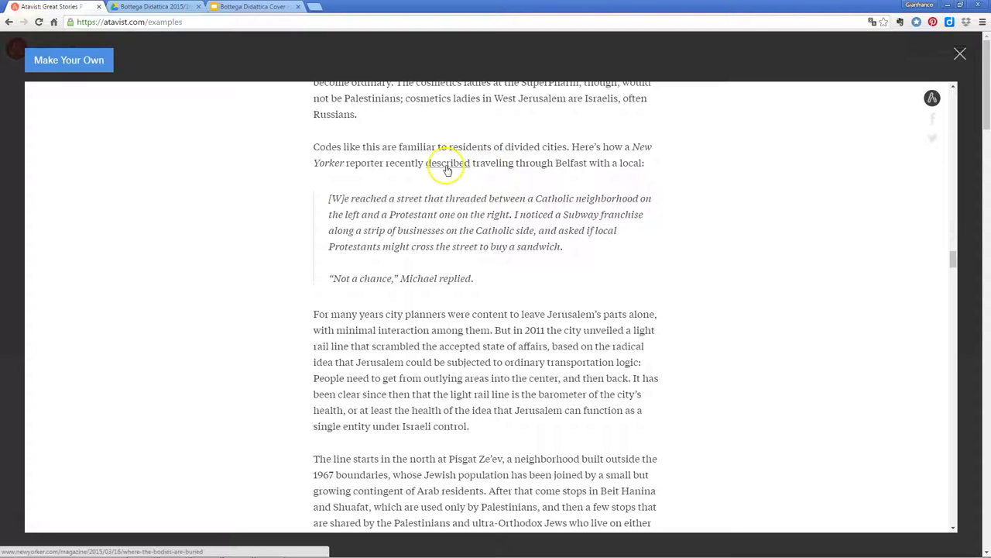
drag(954, 257, 955, 372)
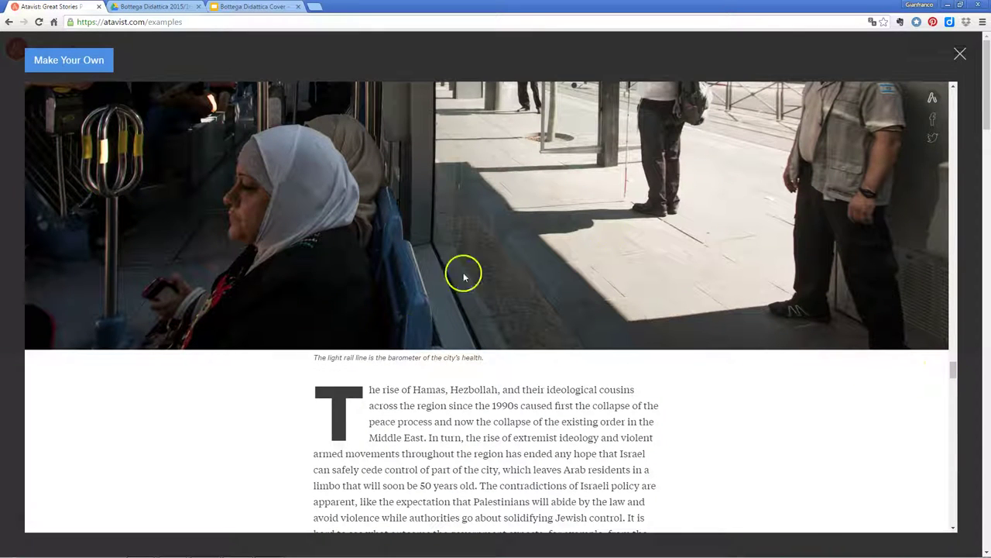
click(961, 56)
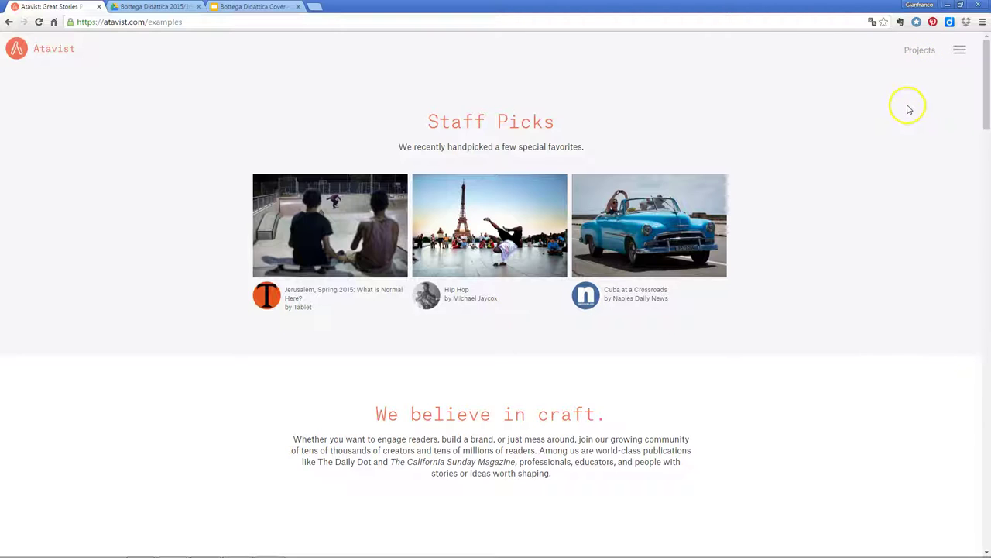
- Create a new project from the projects page and title it "imparare atavist"
click(923, 54)
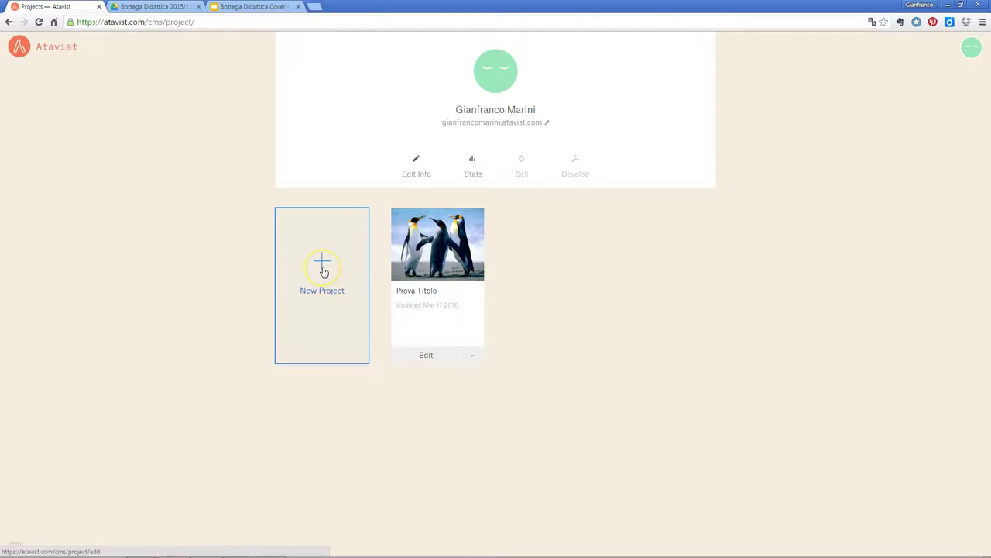
click(322, 269)
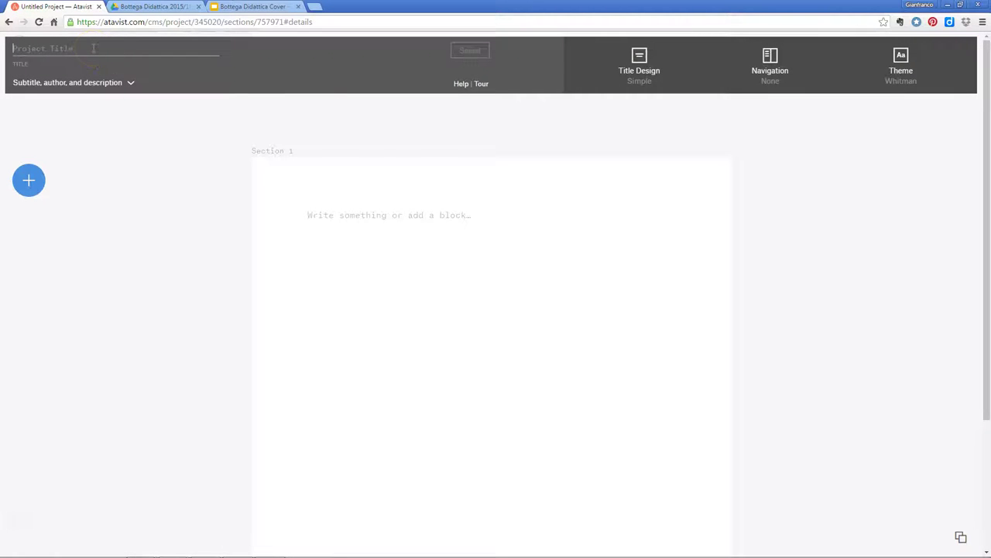
text(impOarare atavist)
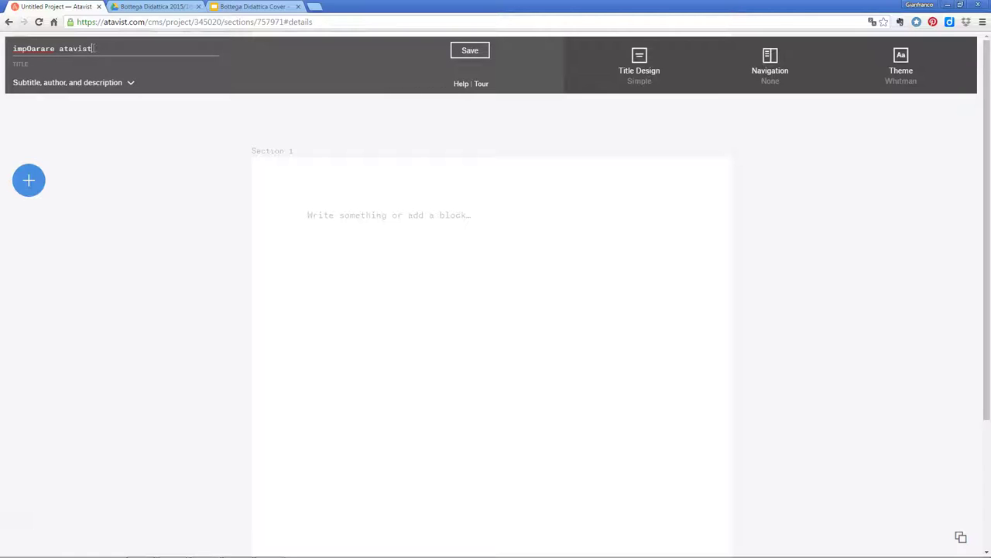
click(75, 48)
click(31, 48)
key(BackSpace)
click(34, 44)
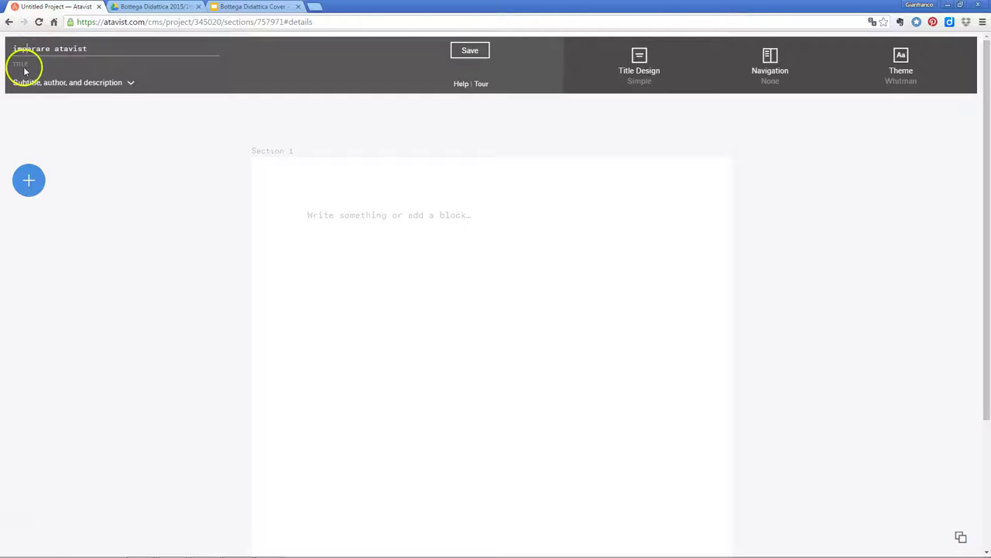
- Set the project's subtitle to "tutorial su atavist" and replace the default author with a custom author name
click(30, 84)
click(43, 90)
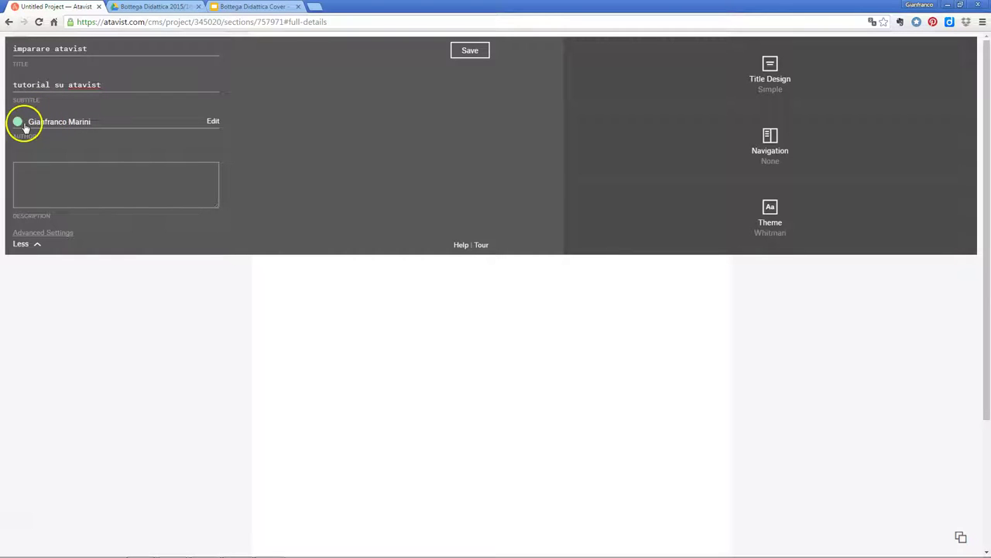
click(212, 123)
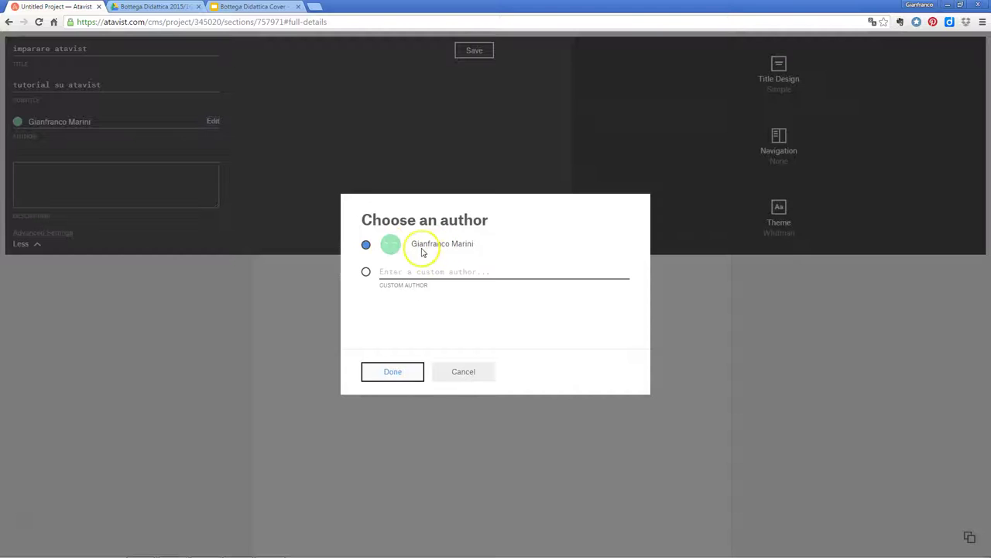
click(387, 274)
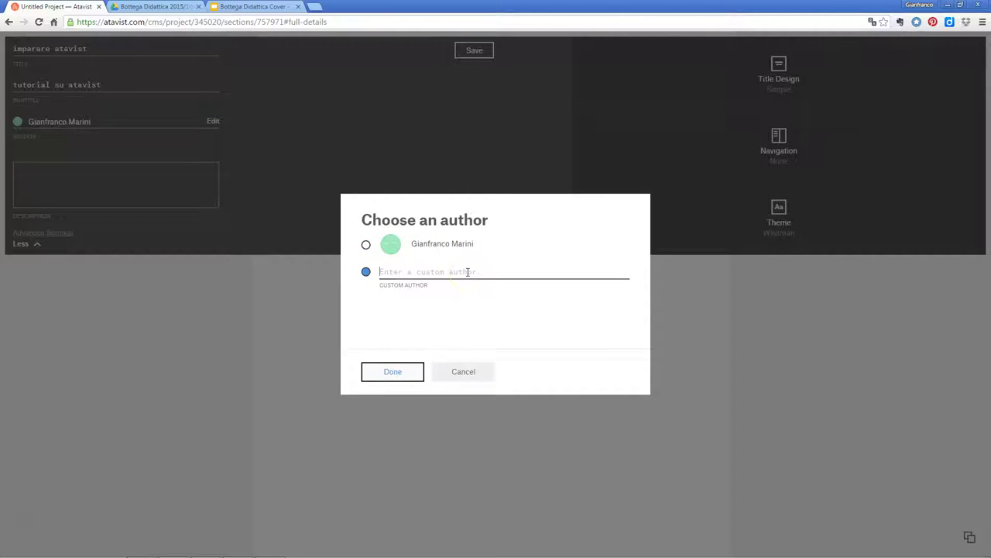
text(gianfranco gianfranco)
click(405, 375)
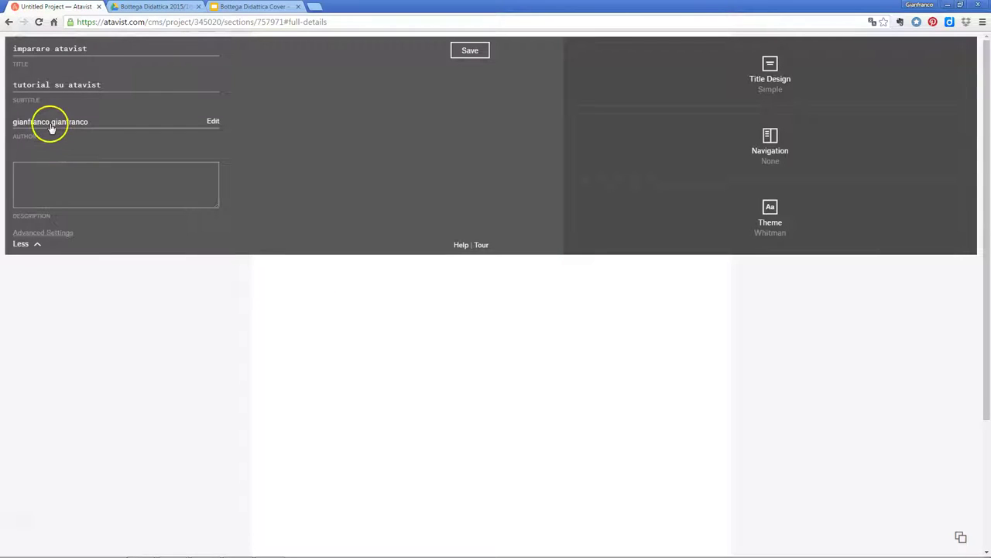
- Enter the project description "guida per imparare ad utilizzare in ambito didattico atavist come strumento di web publishing" and open the advanced settings
click(58, 179)
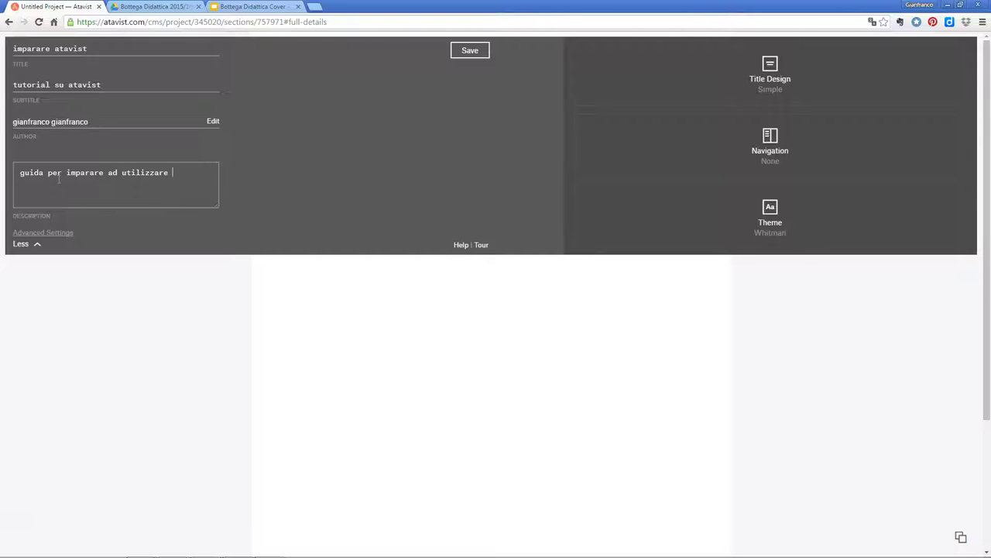
text(bito didattico atavist come strumento)
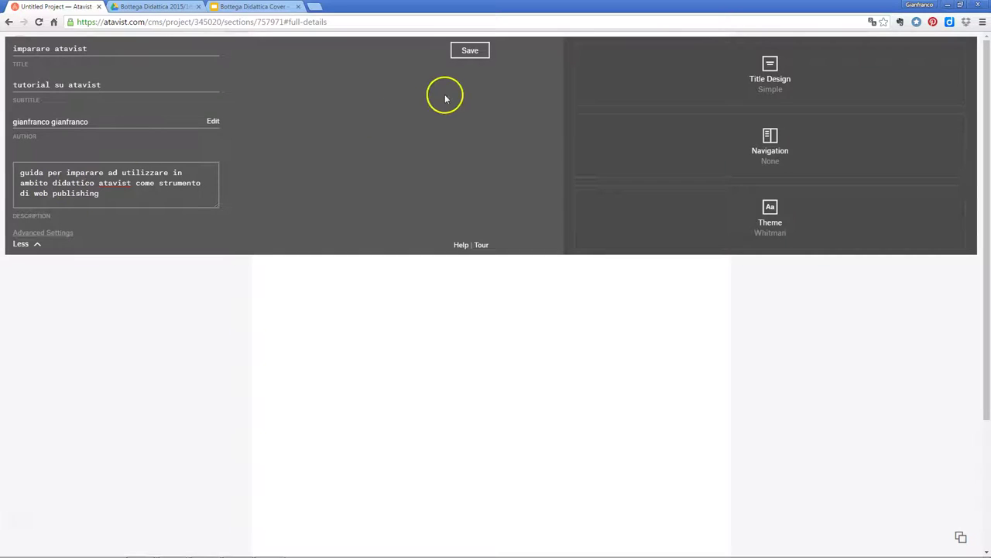
click(49, 235)
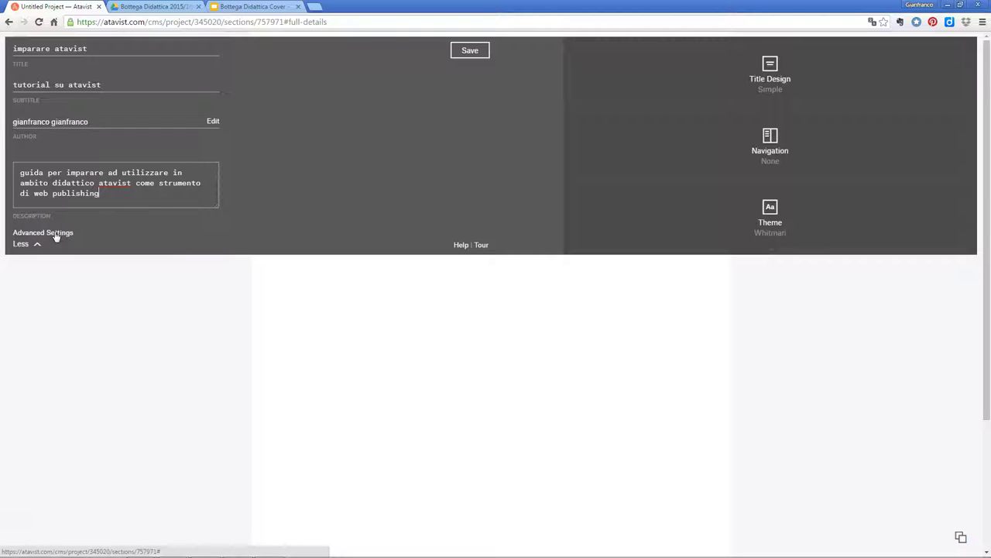
- Open the advanced project settings and set the publication month to April
click(56, 236)
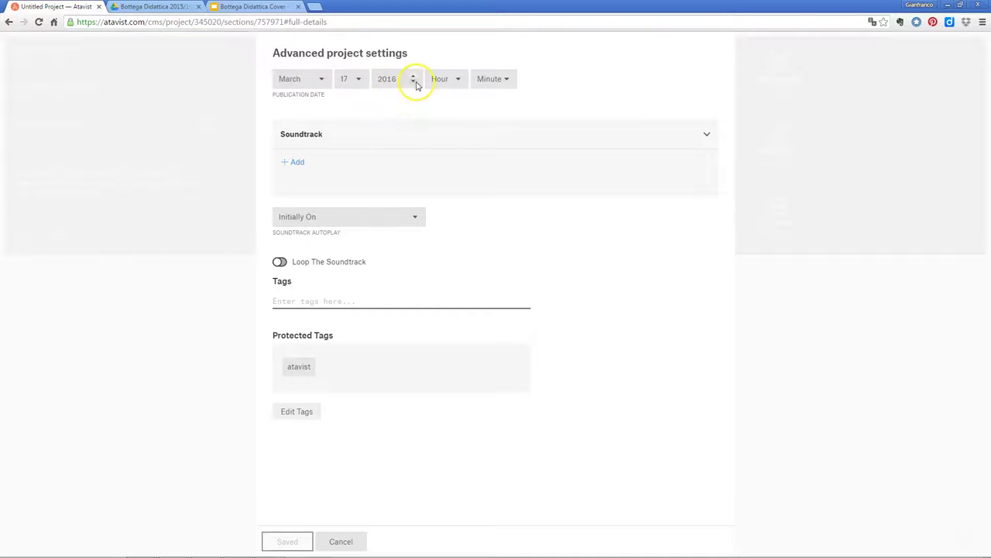
click(325, 79)
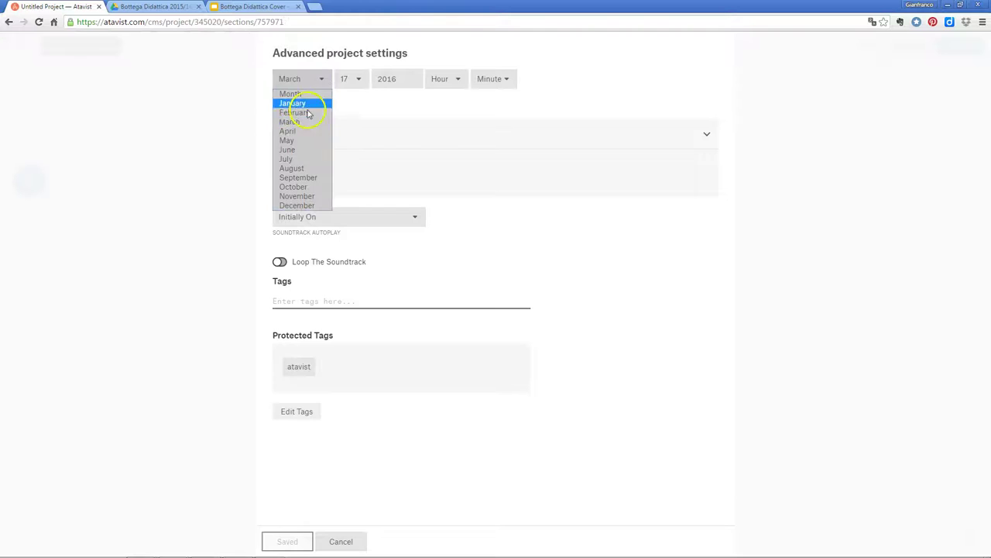
click(295, 132)
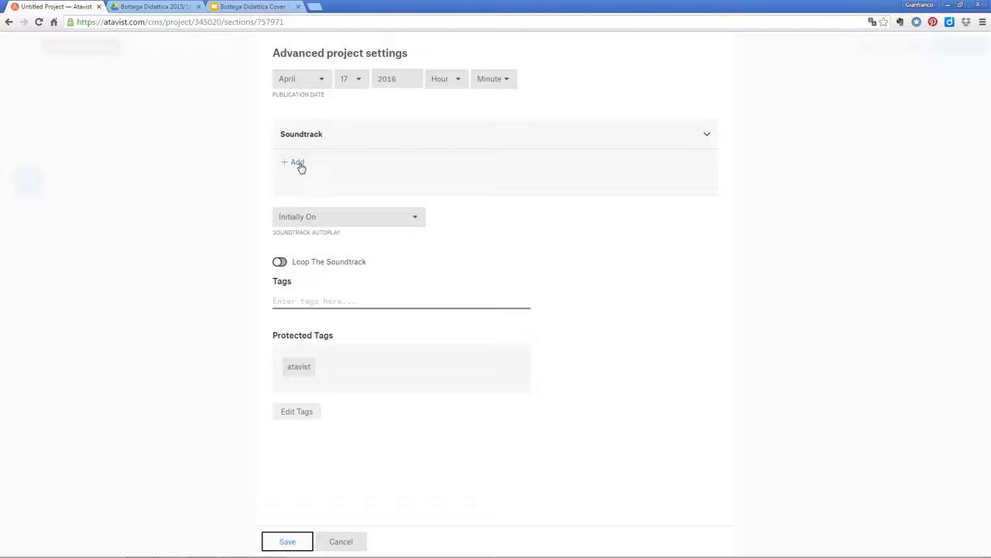
- Add a soundtrack titled "colonna sonora" and upload Kalimba.mp3 from the sample music folder as its audio file
click(299, 164)
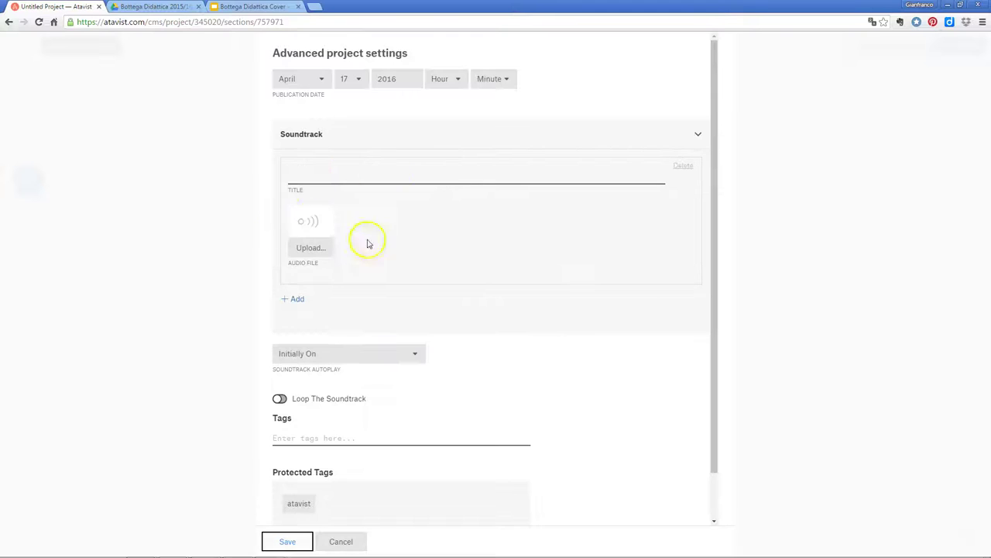
click(312, 179)
click(309, 248)
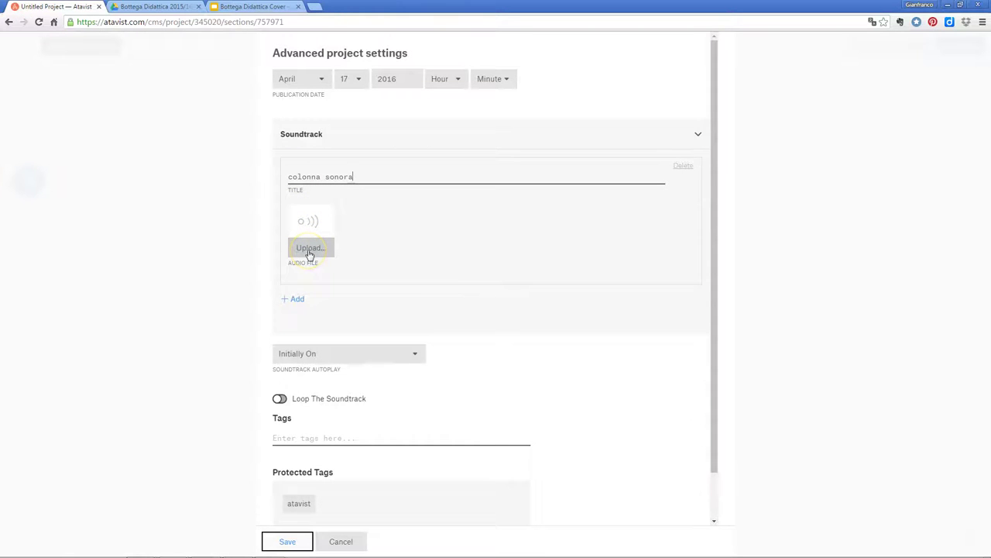
click(209, 204)
double_click(368, 135)
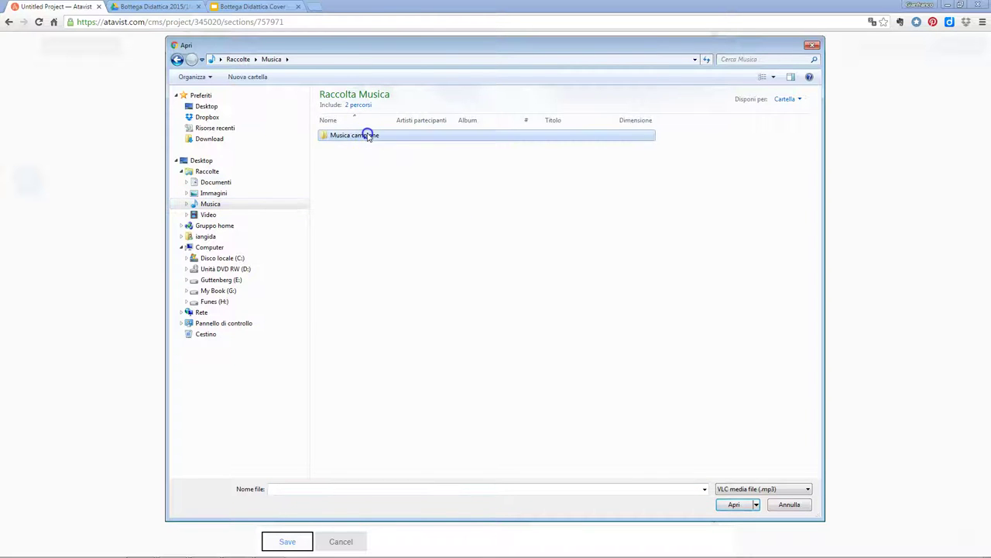
double_click(364, 136)
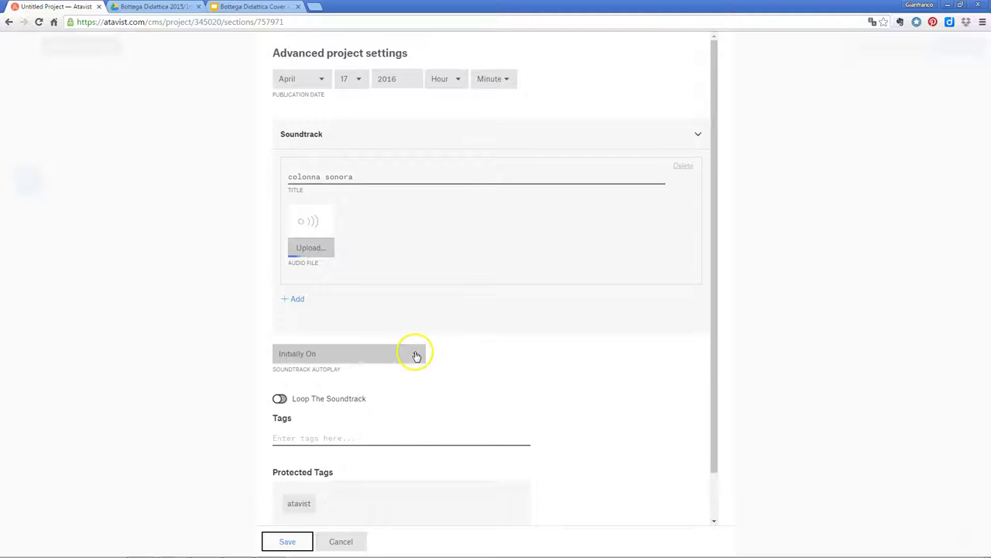
- Set the soundtrack autoplay to Initially Off
scroll(416, 355, down, 1)
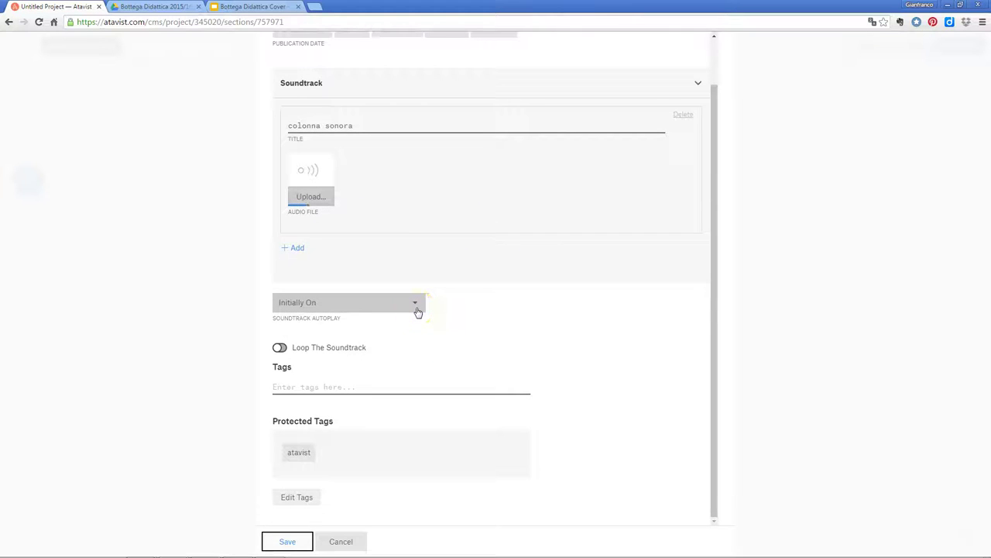
click(418, 312)
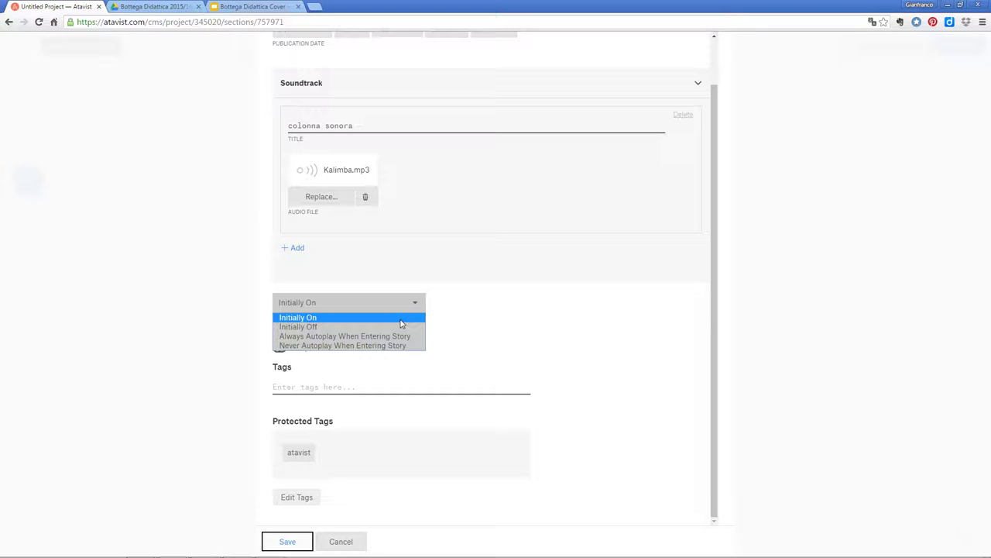
click(387, 326)
click(407, 306)
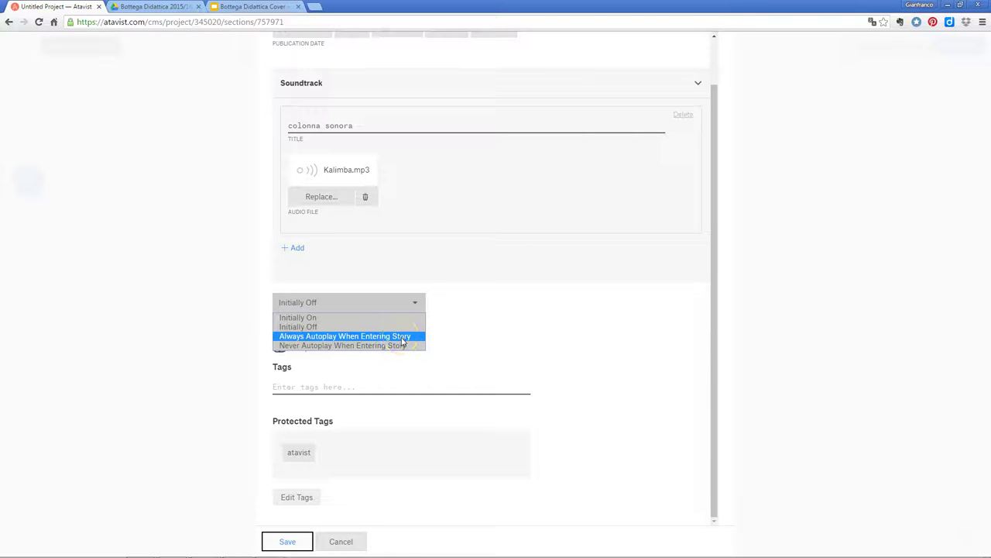
click(476, 326)
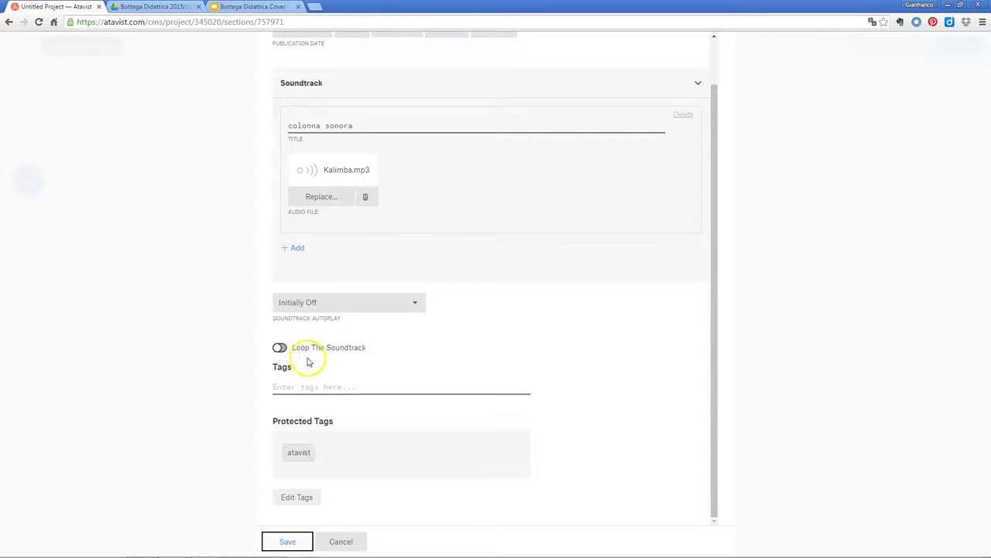
- Enter "colonna sonora," in the project's tags and add "tutorial" to the protected tags
click(296, 385)
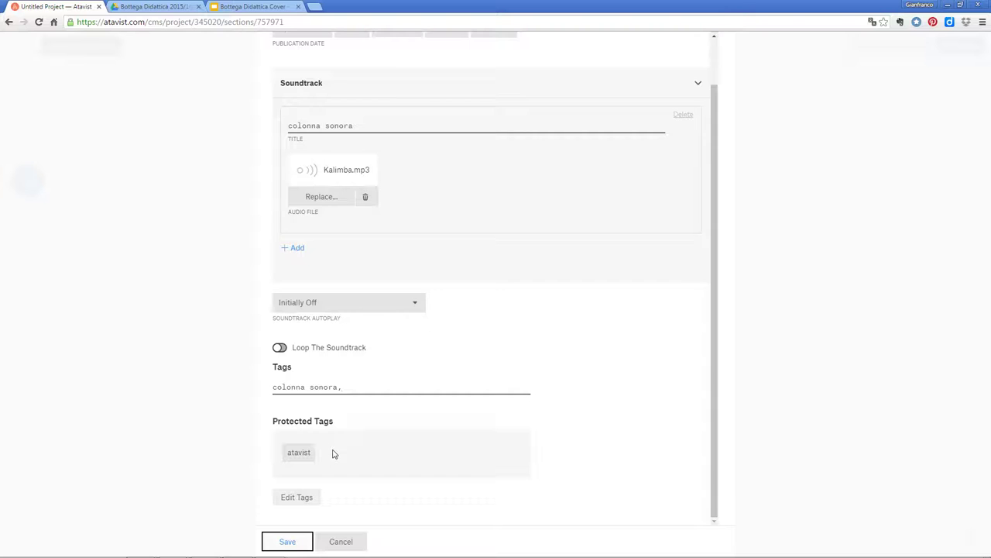
click(326, 457)
click(308, 497)
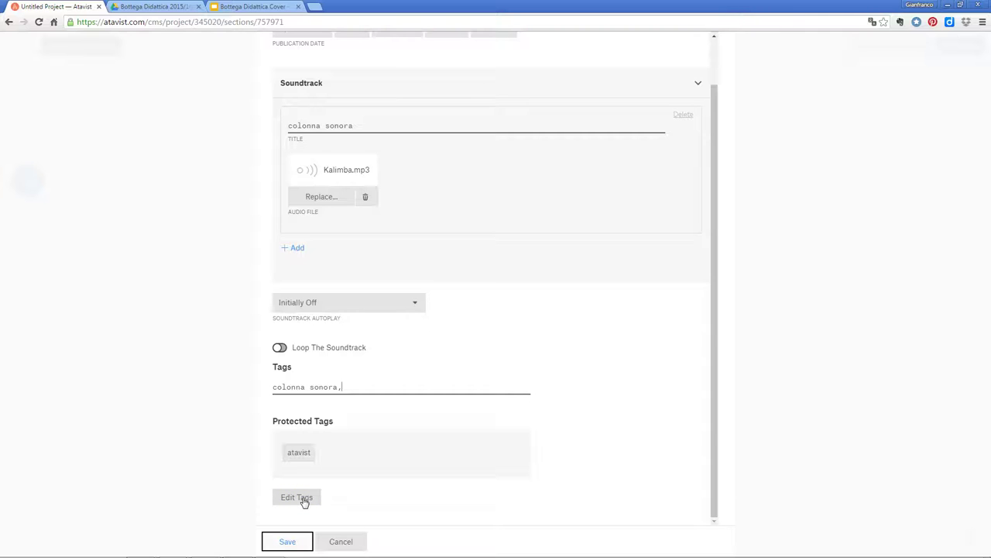
click(304, 500)
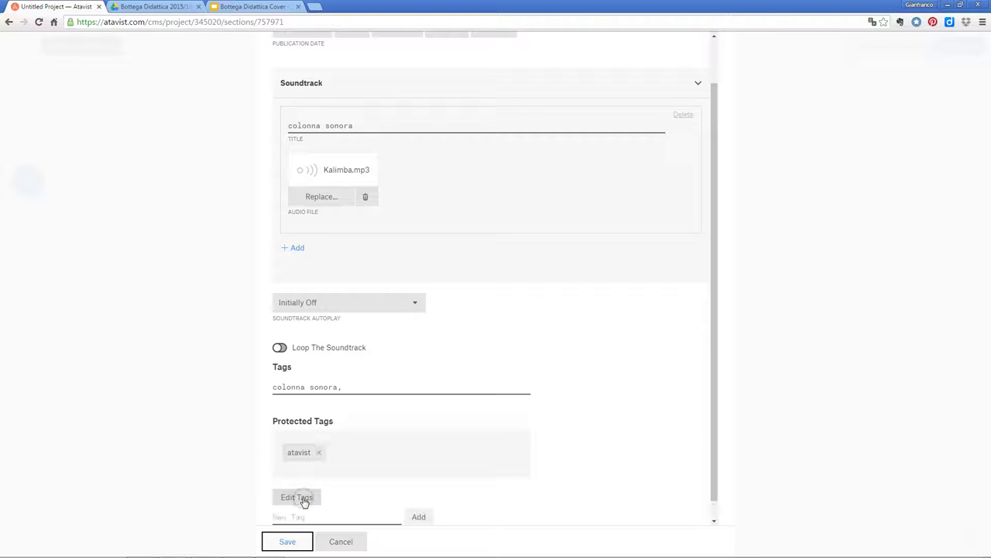
click(321, 516)
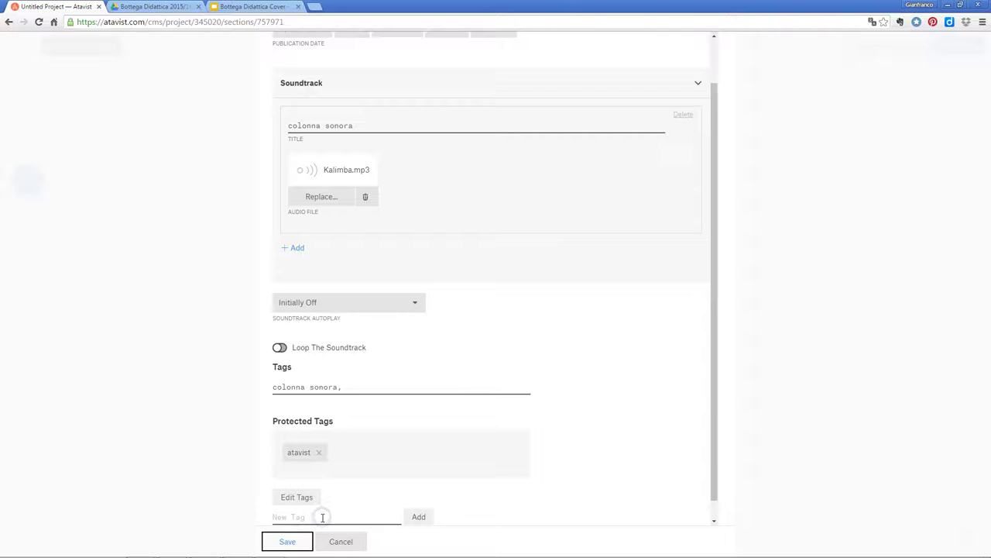
scroll(323, 519, down, 1)
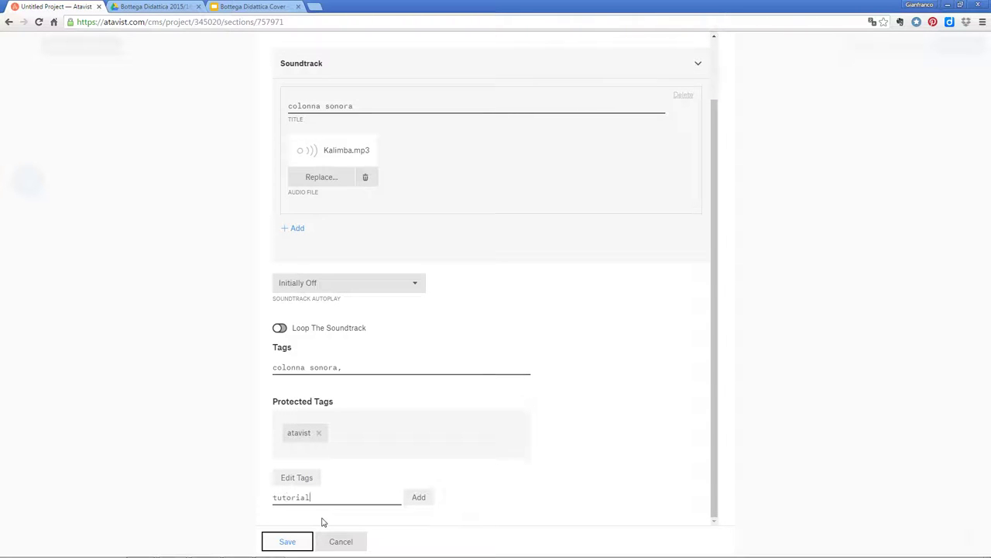
click(419, 498)
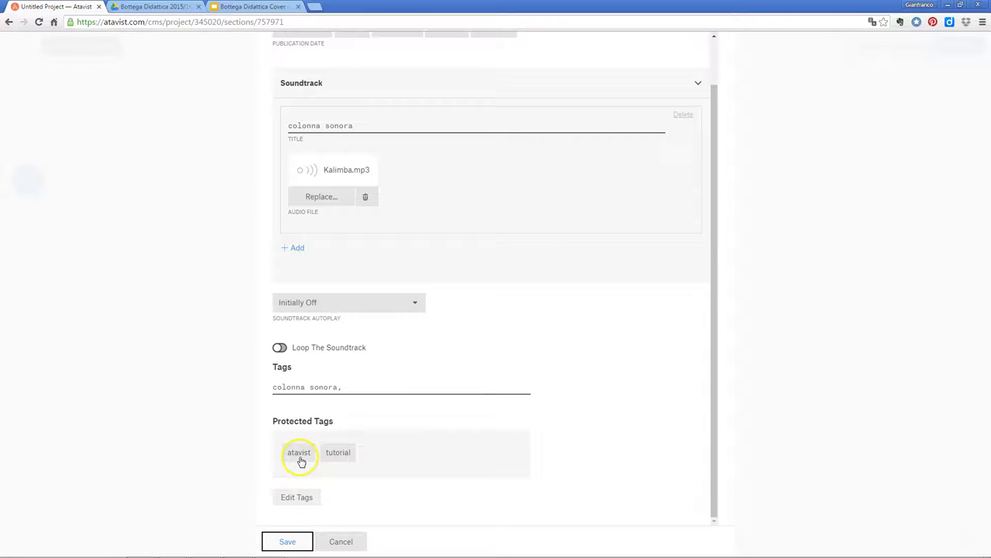
- Add "tutorial italiano" to the protected tags and save the advanced project settings
click(286, 376)
click(304, 499)
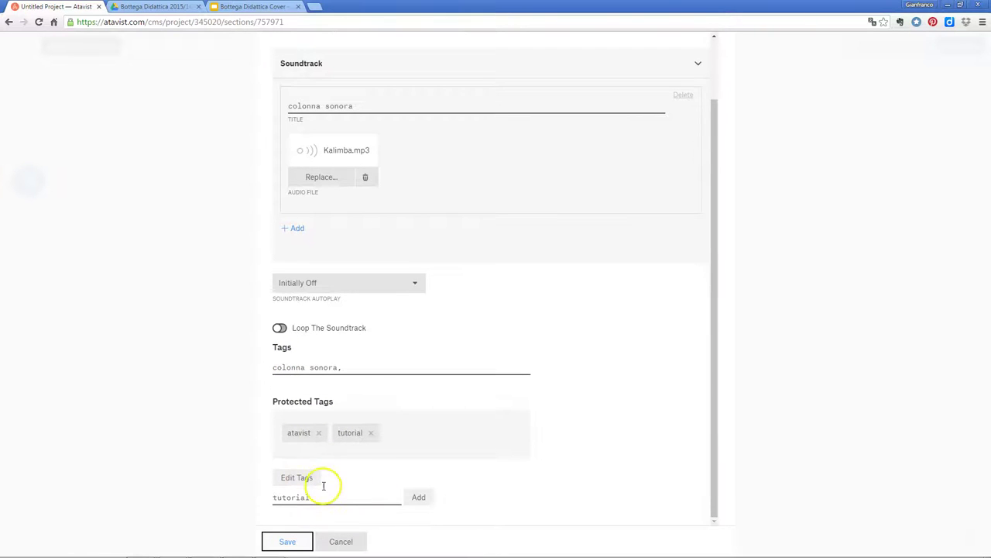
click(317, 498)
text(italiano)
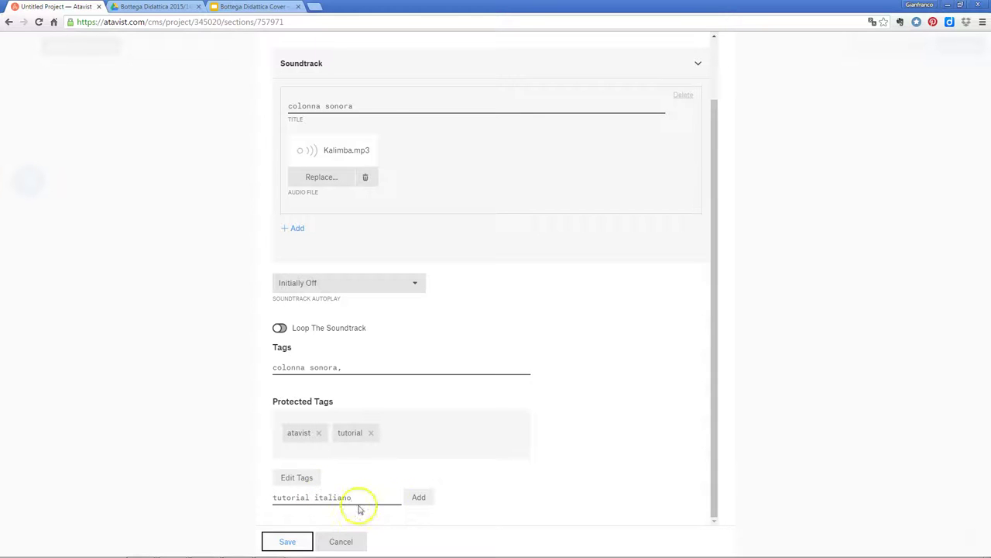
click(419, 498)
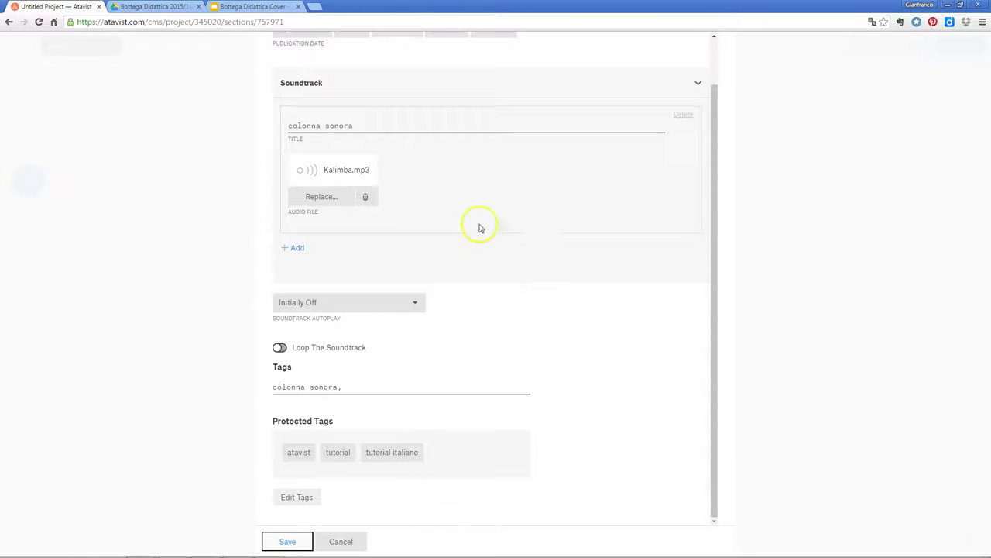
scroll(478, 225, up, 1)
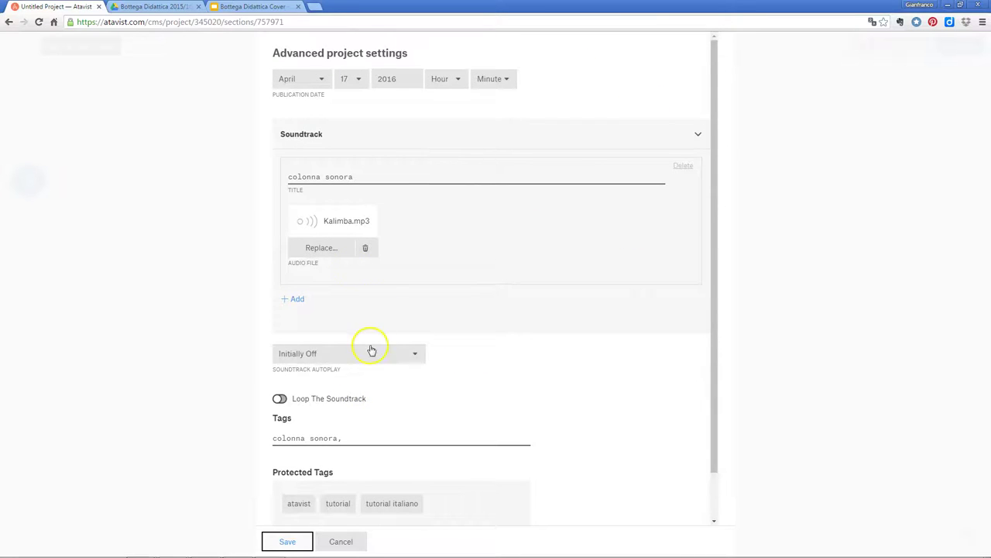
scroll(371, 348, down, 1)
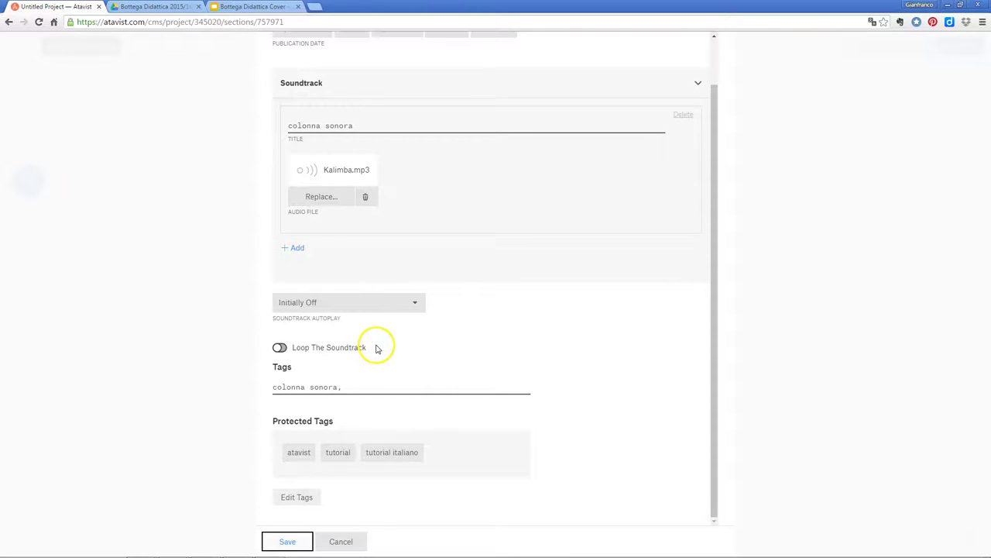
click(286, 543)
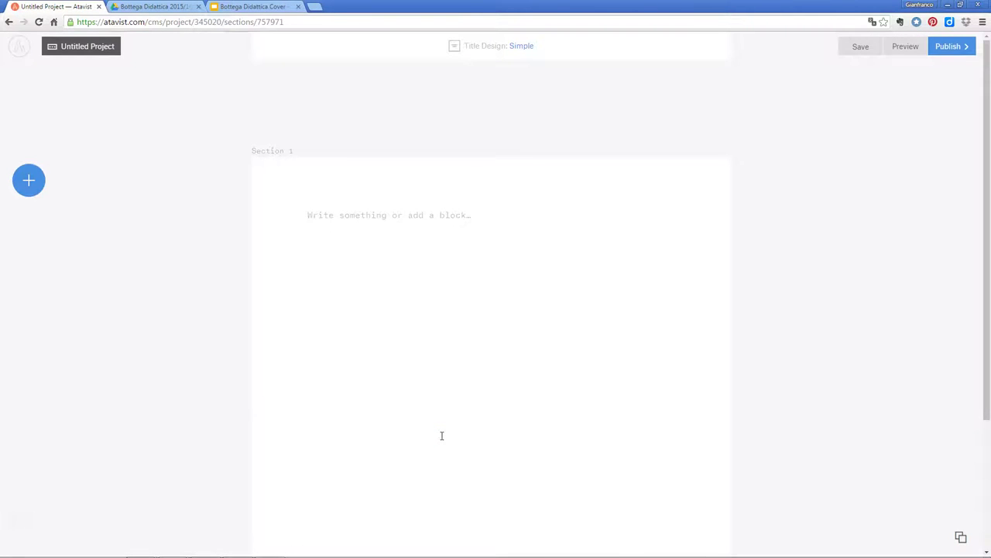
- Retitle the project "guida atavist" and open its title design settings
click(80, 78)
click(257, 368)
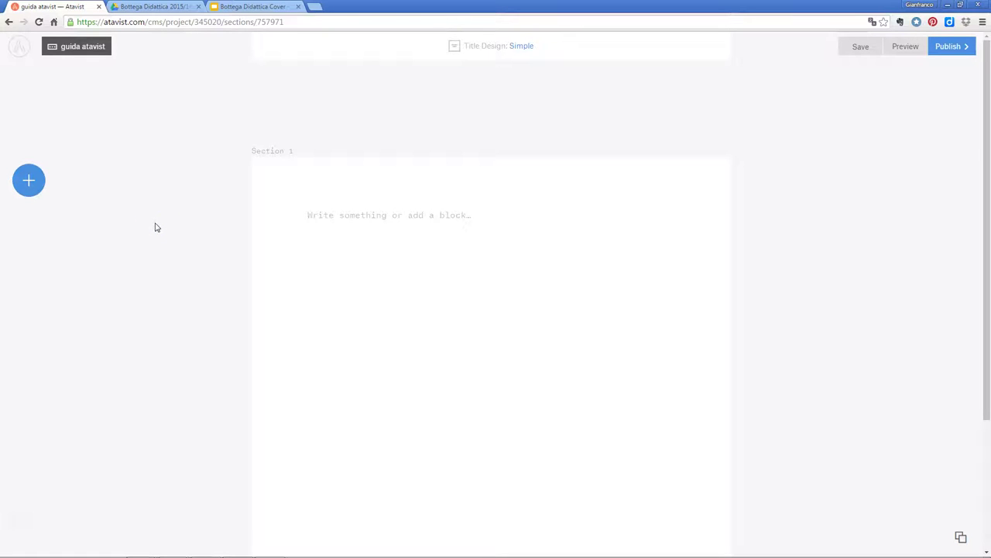
click(66, 50)
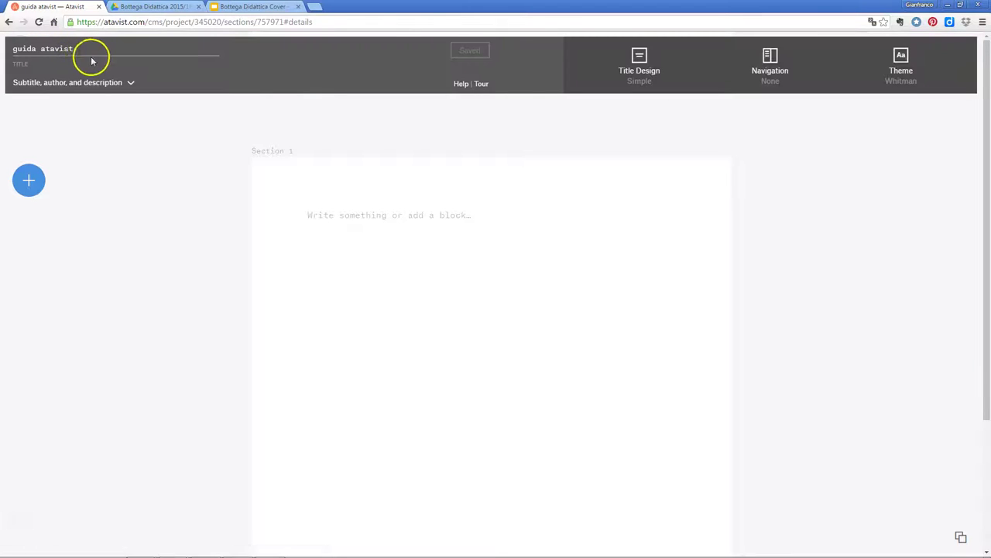
click(632, 73)
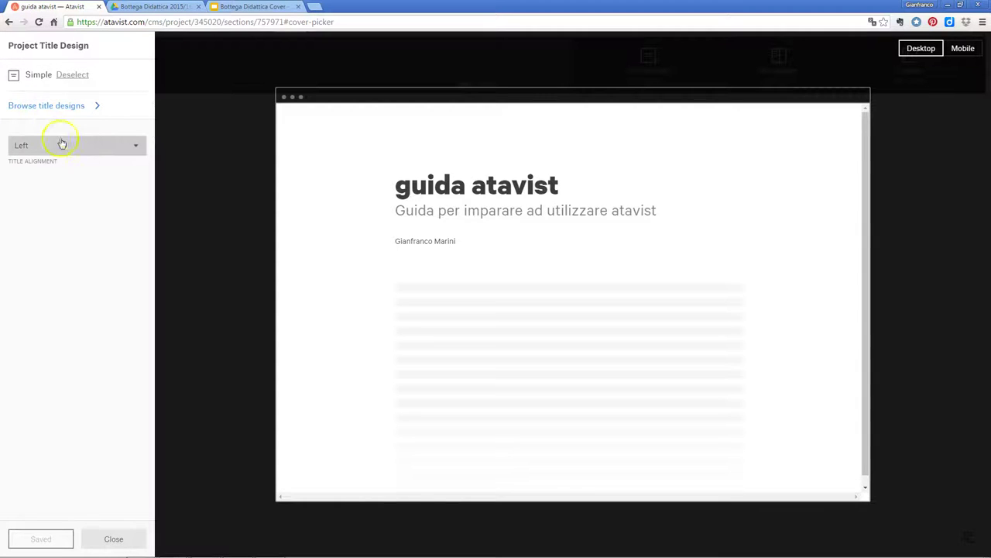
- Try the Centered title alignment on the Simple design and set it back to Left
click(86, 147)
click(72, 169)
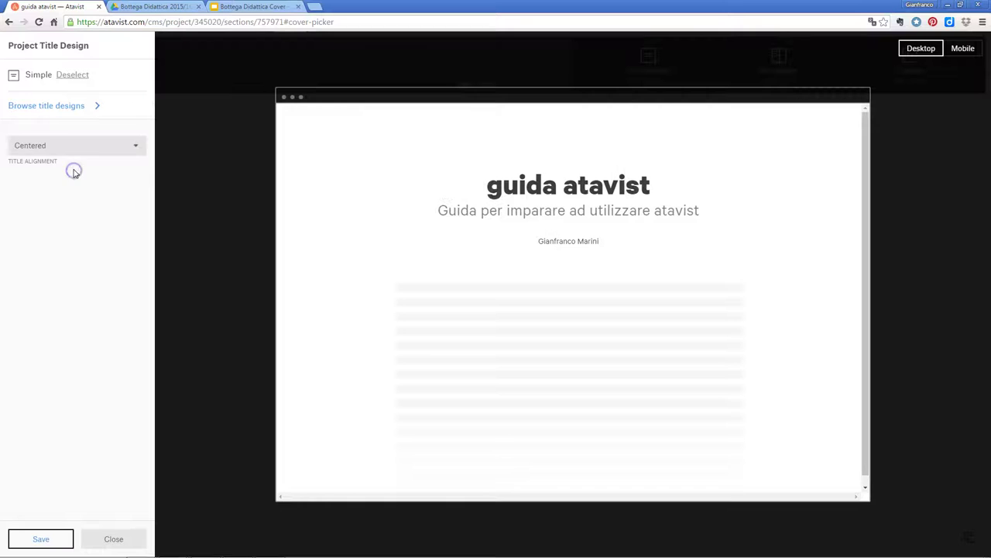
click(75, 145)
click(57, 161)
- Browse the available title designs and apply the Traditional design to the project
click(49, 106)
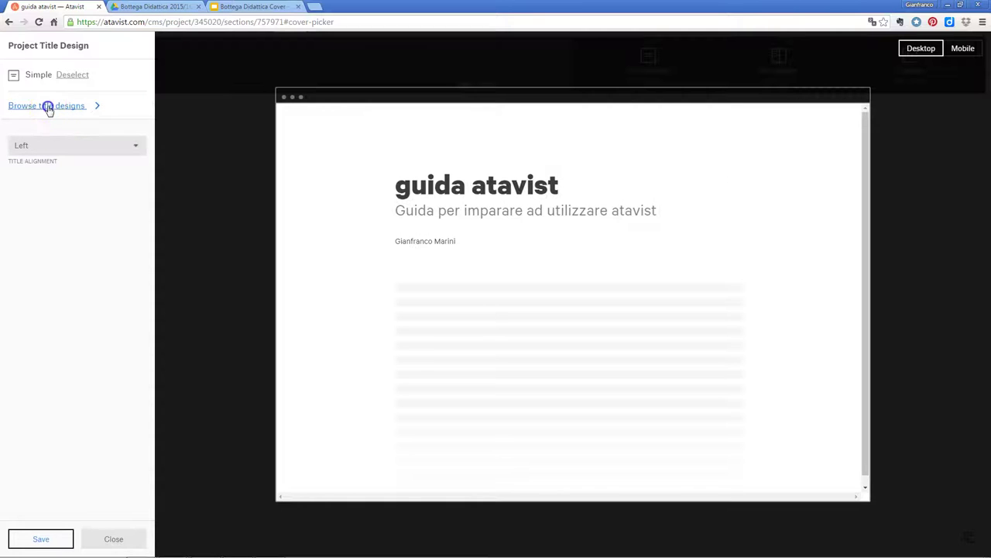
scroll(80, 215, down, 6)
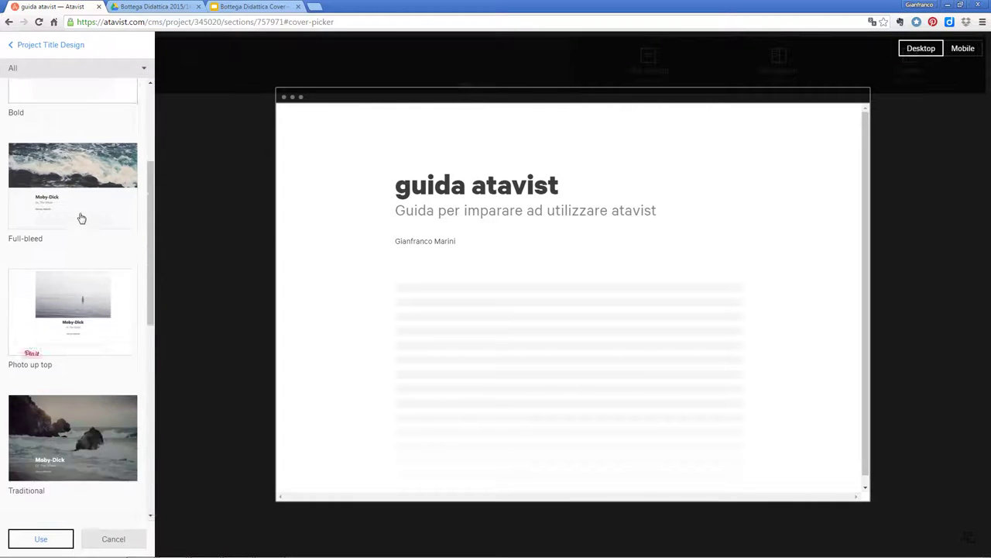
scroll(81, 219, down, 1)
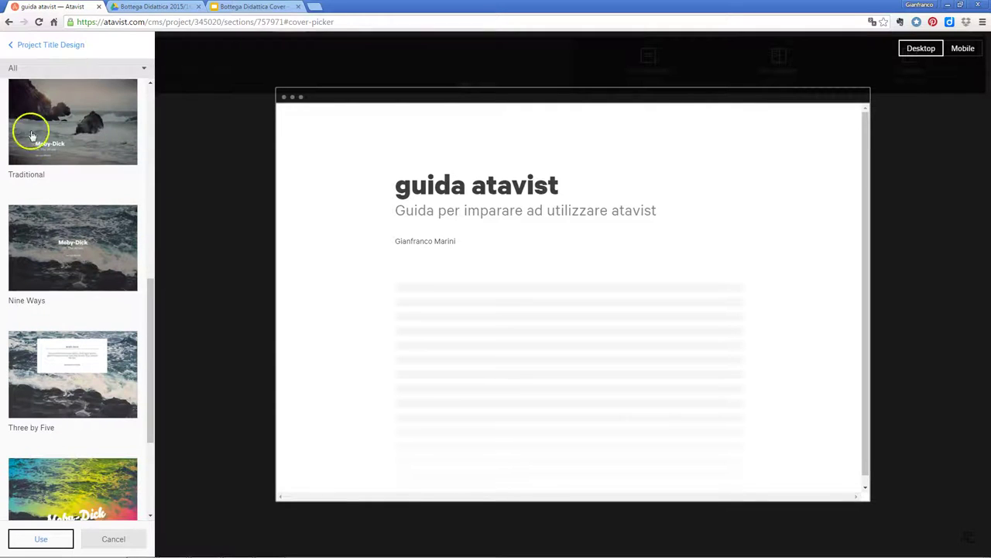
click(66, 131)
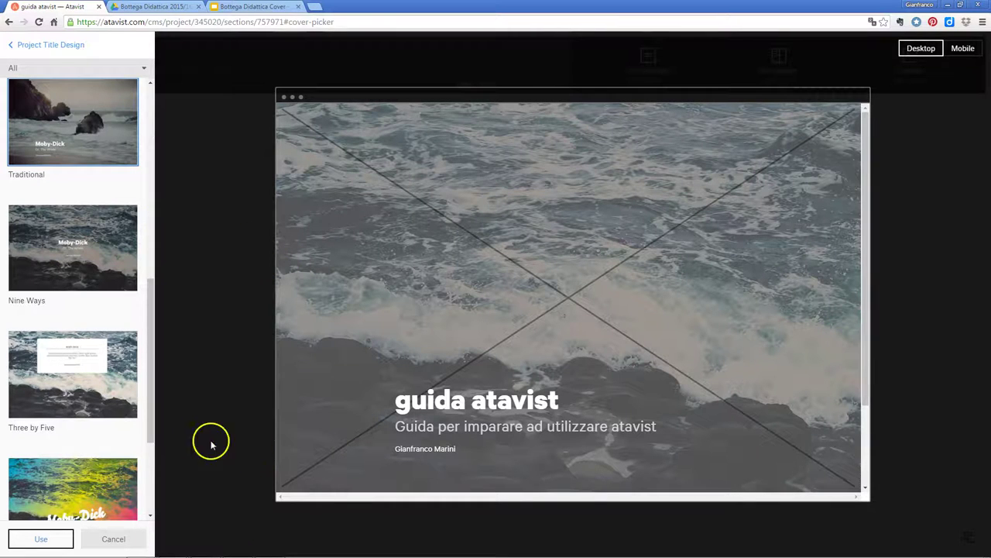
click(41, 539)
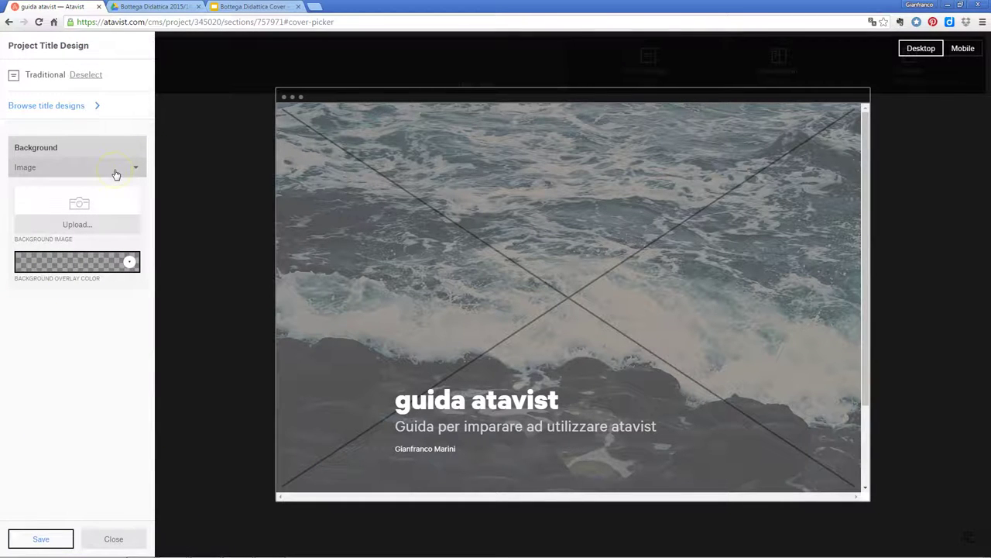
- Switch the title design's background from an image to a color and choose yellow
click(116, 170)
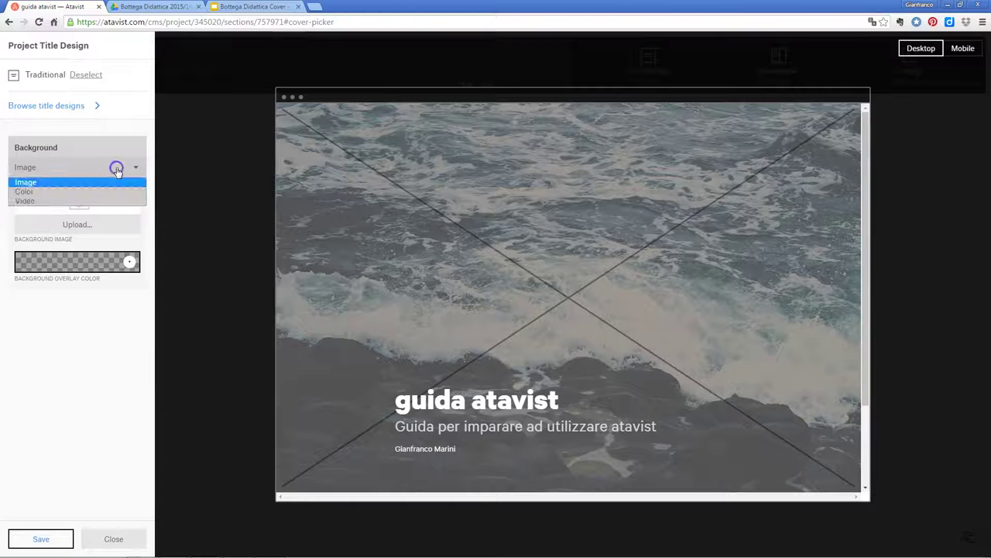
click(113, 192)
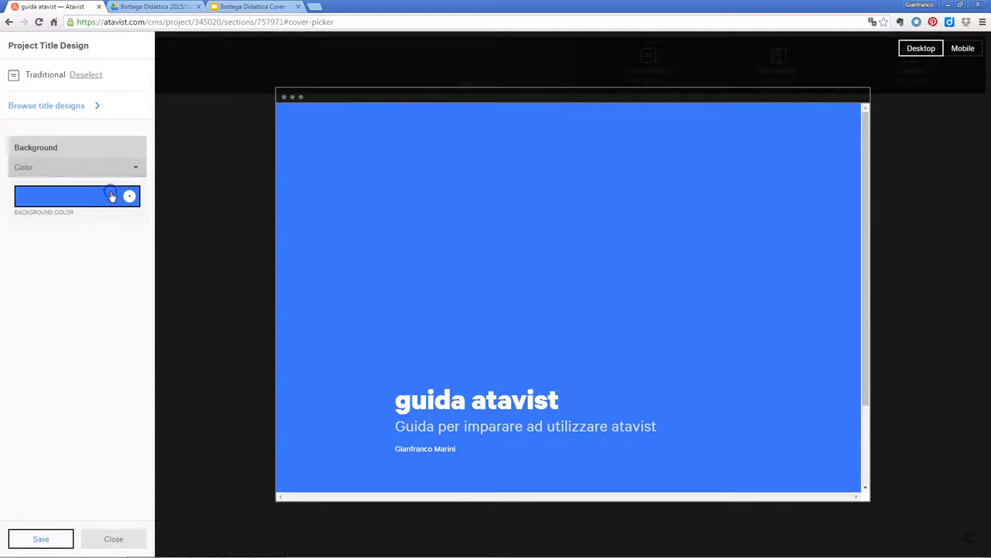
click(128, 197)
click(48, 240)
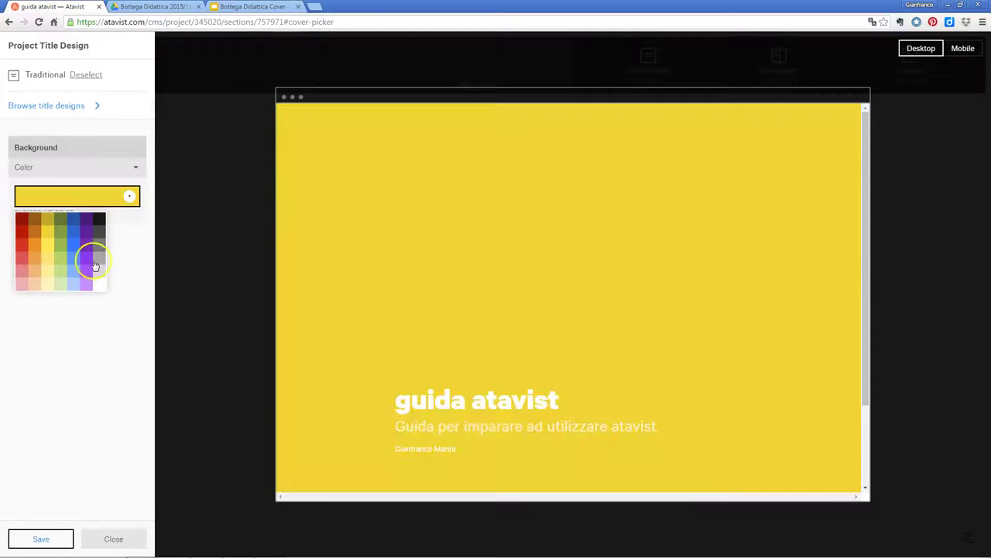
- Try Video as the background type for the Traditional title design
click(133, 168)
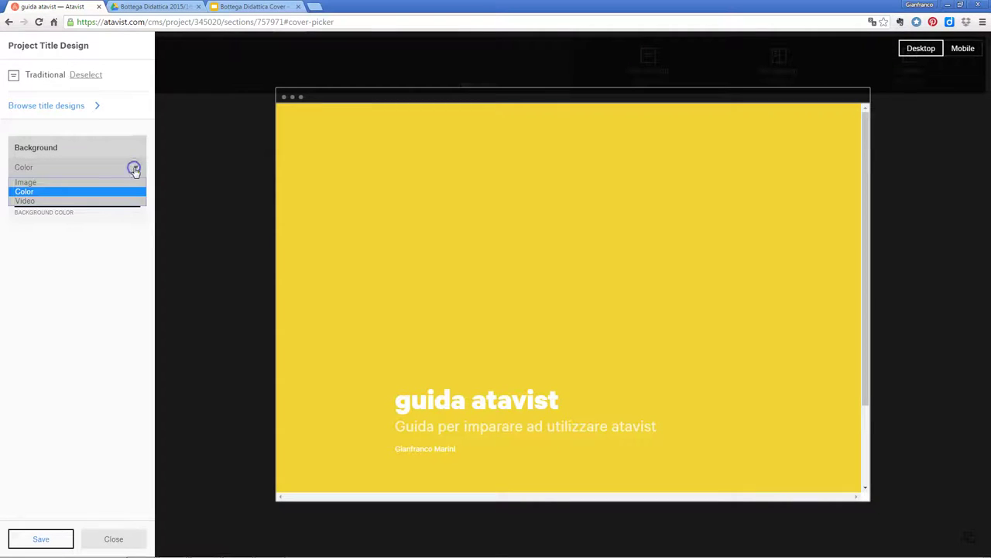
click(60, 202)
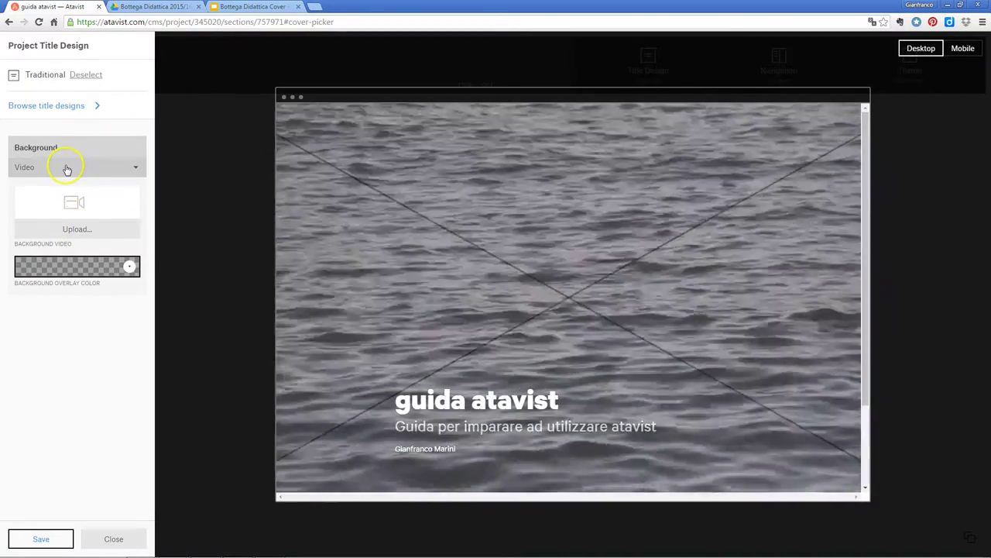
- Set the title background to Image using the yellow tulips picture from the Immagini campione folder, and switch the preview to Mobile
click(67, 169)
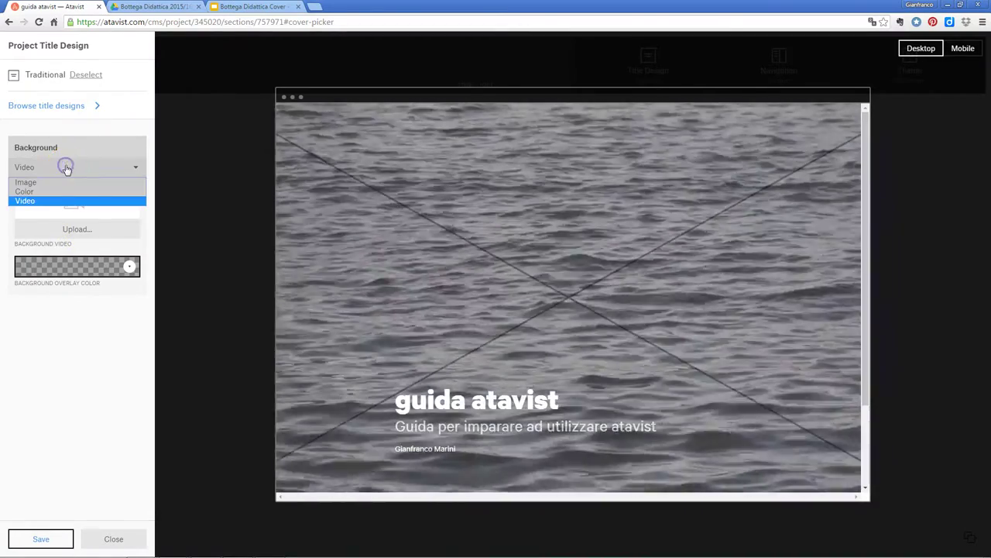
click(61, 181)
click(75, 224)
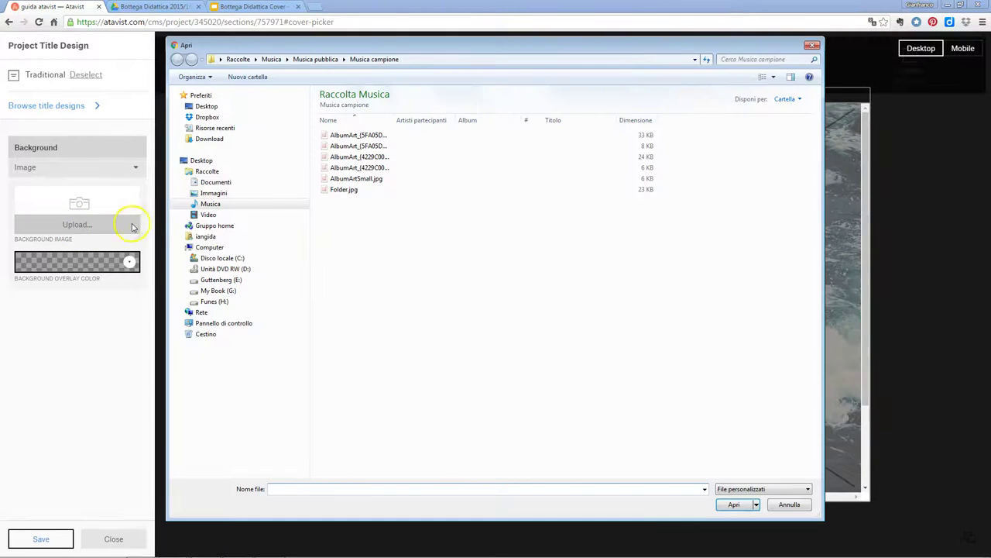
click(221, 194)
double_click(568, 149)
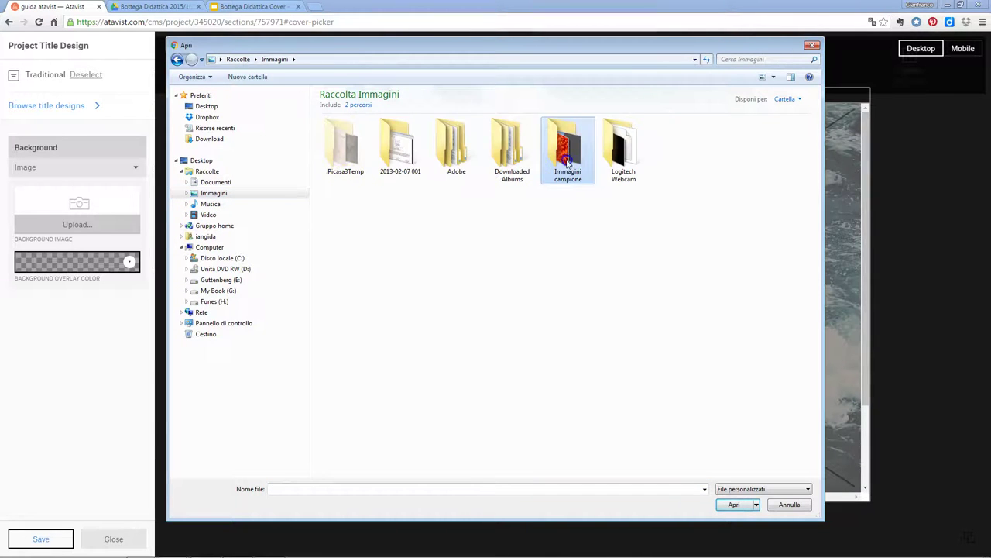
double_click(735, 138)
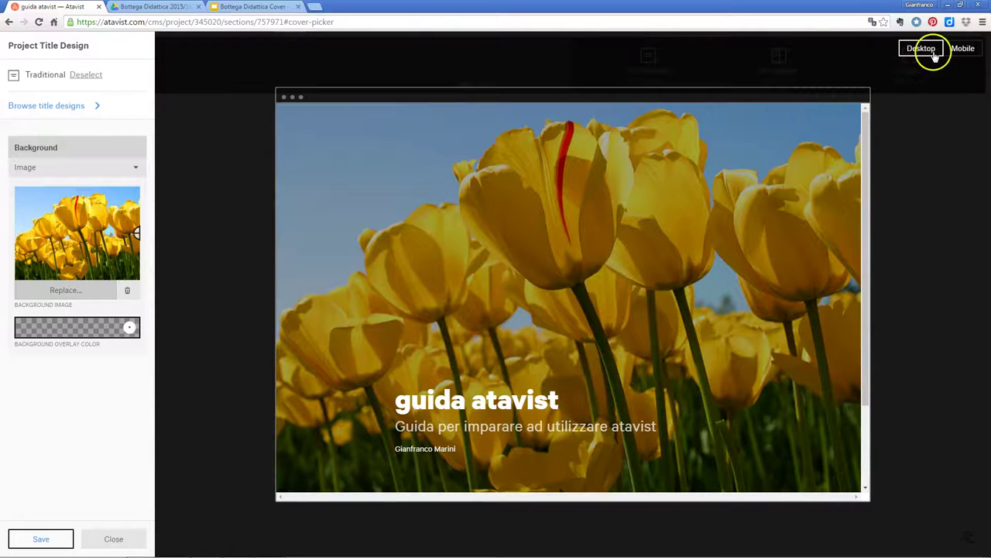
click(965, 52)
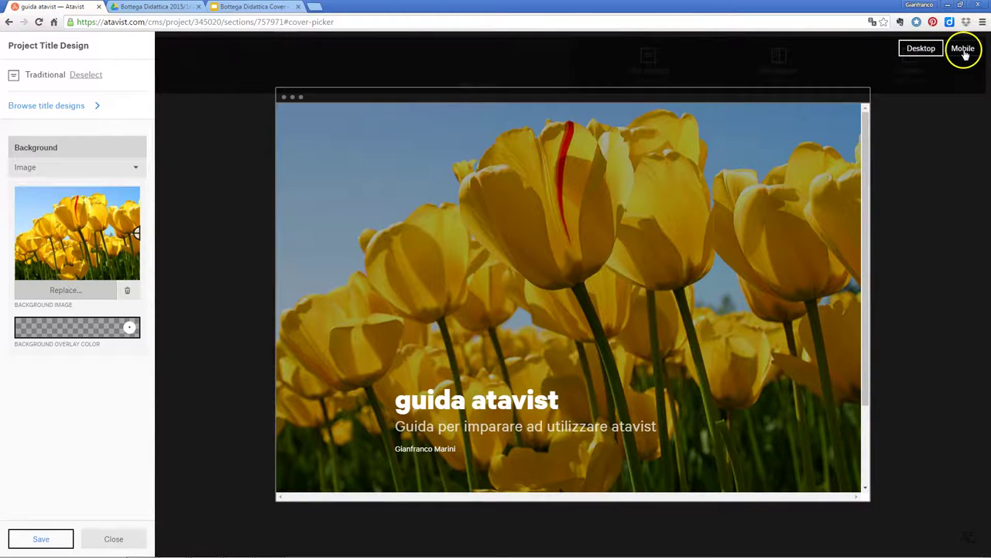